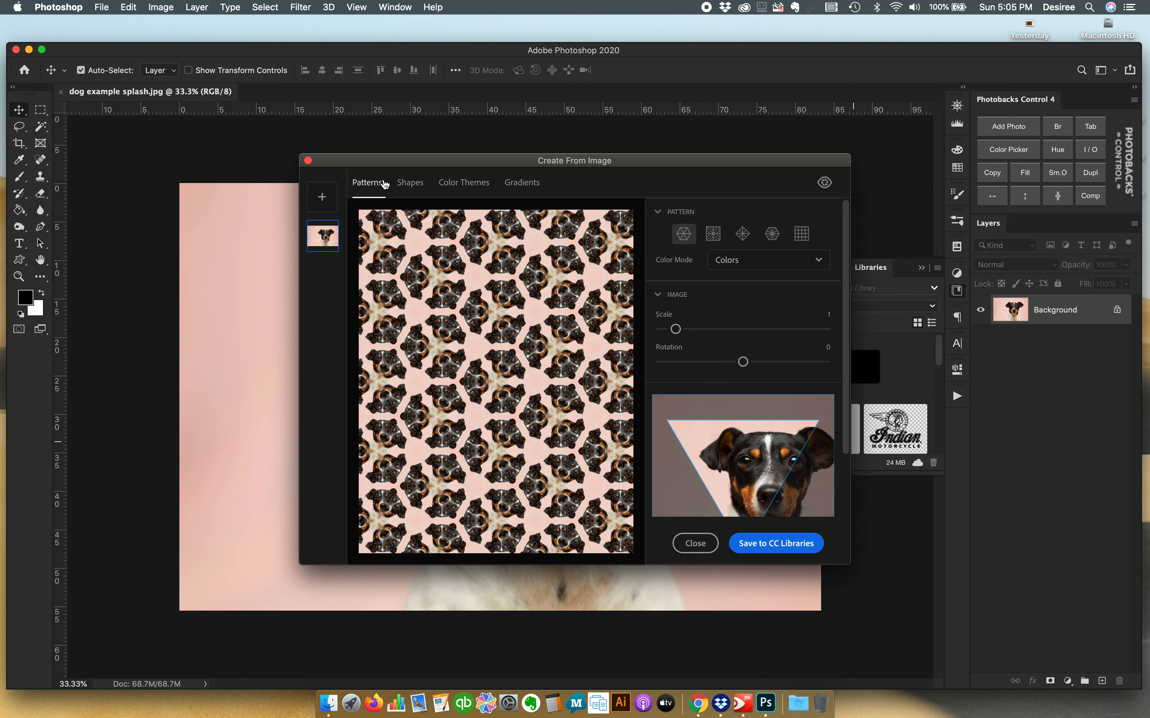
# - Reposition the dog photo within the pattern's sampling triangle and set the image scale to 0.9
pyautogui.moveTo(774, 487); pyautogui.dragTo(808, 502)
pyautogui.moveTo(676, 329)
pyautogui.mouseDown()
pyautogui.moveTo(737, 332)
pyautogui.moveTo(666, 337)
pyautogui.moveTo(674, 334)
pyautogui.mouseUp()
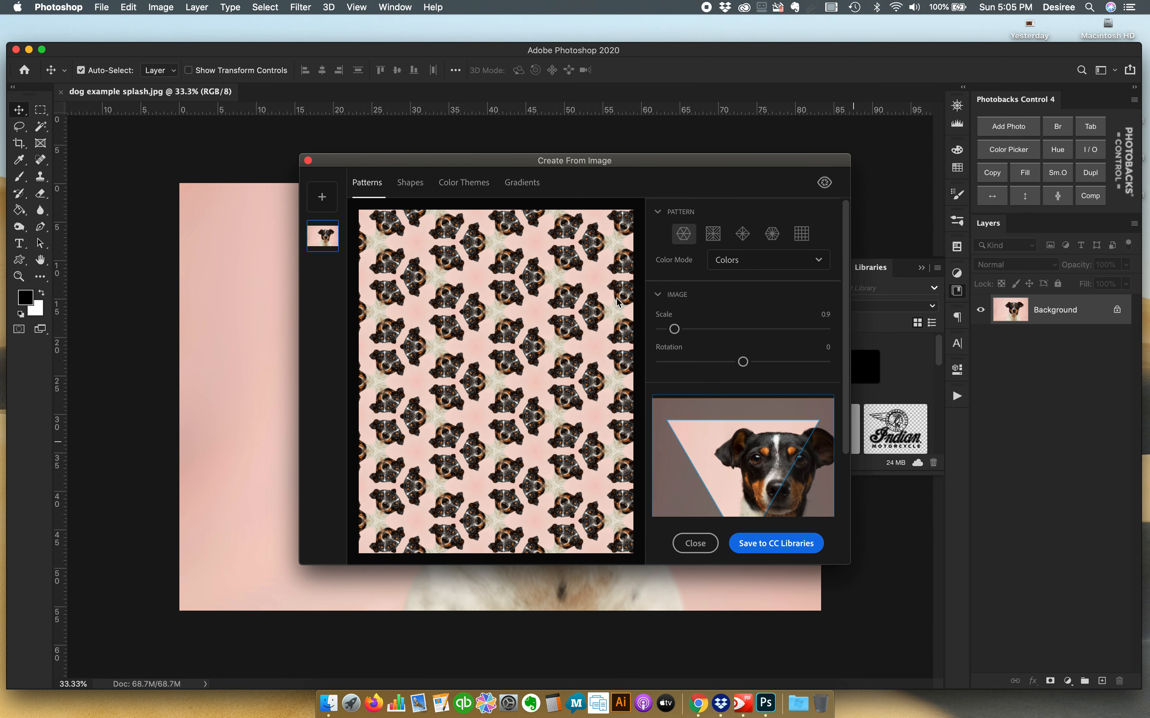
# - Preview the color themes and move the gradient's end stops to the pink background beside the dog and its muzzle
pyautogui.click(459, 188)
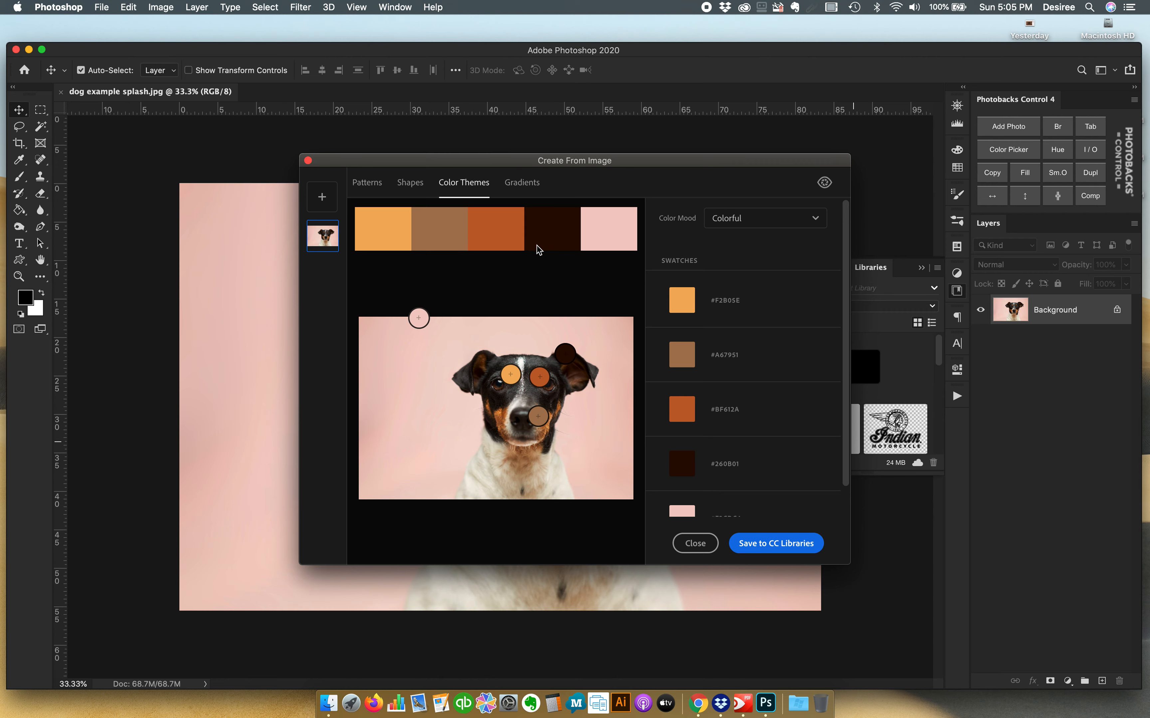
pyautogui.click(531, 189)
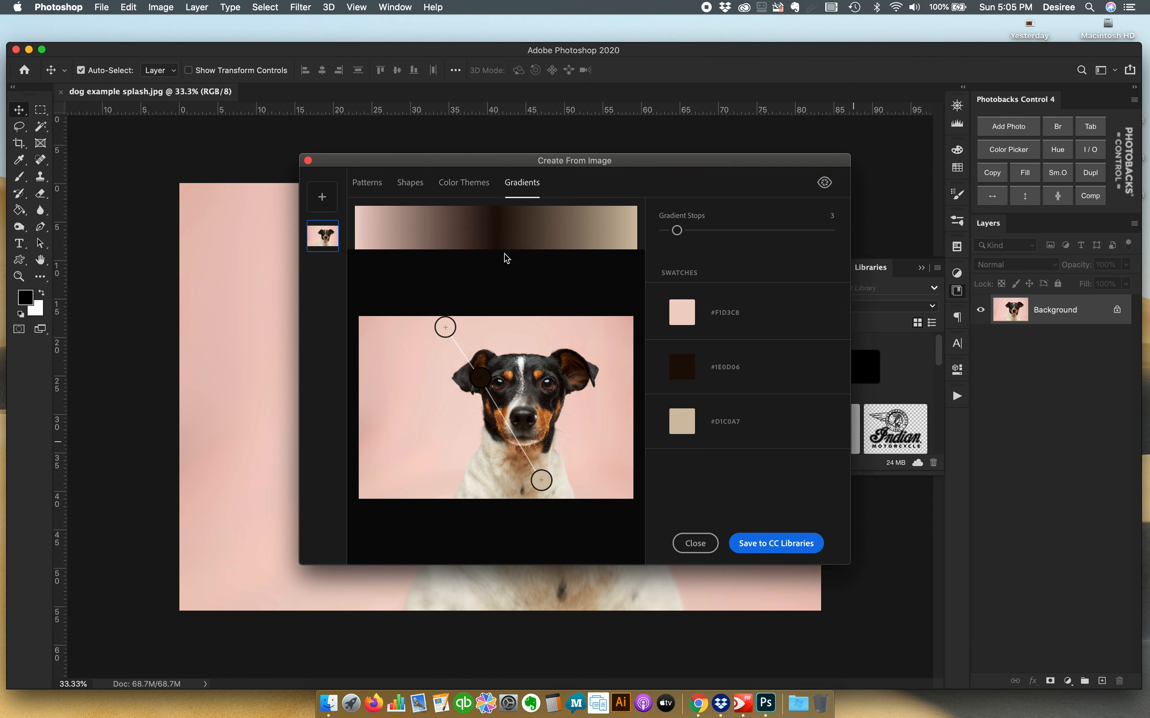
pyautogui.moveTo(445, 328); pyautogui.dragTo(403, 407)
pyautogui.moveTo(542, 480); pyautogui.dragTo(540, 430)
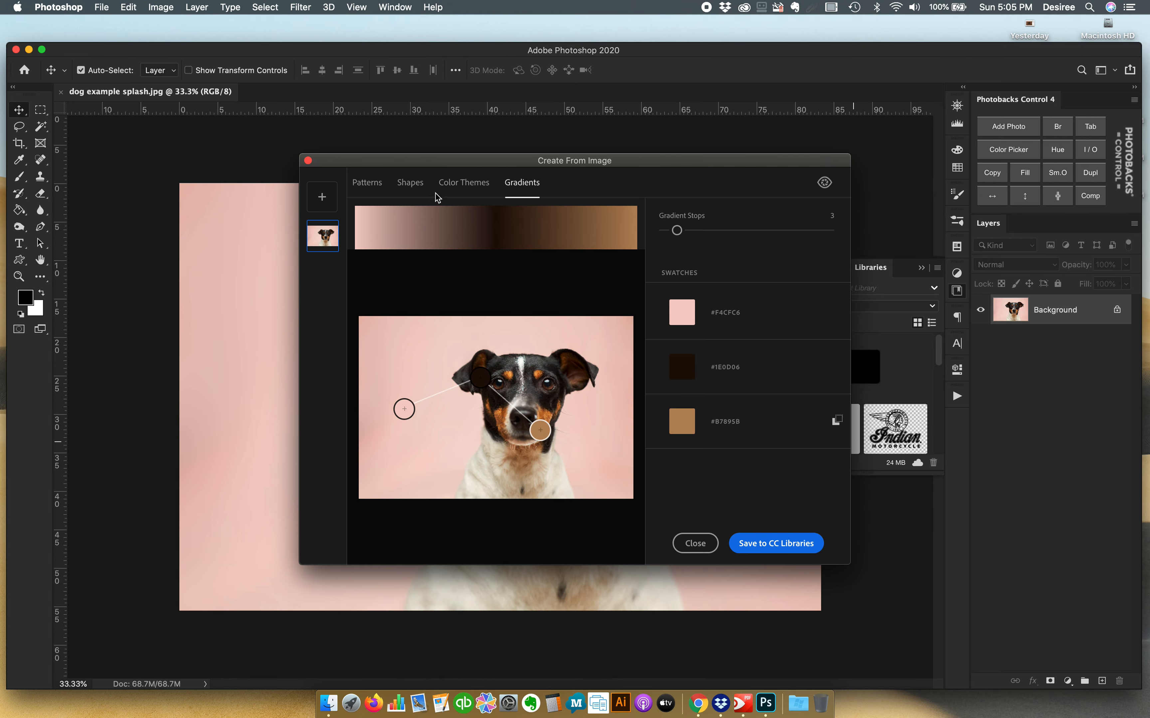
# - Set the dog shape's detail to 52 and erase the stray neck marks below the head
pyautogui.click(407, 186)
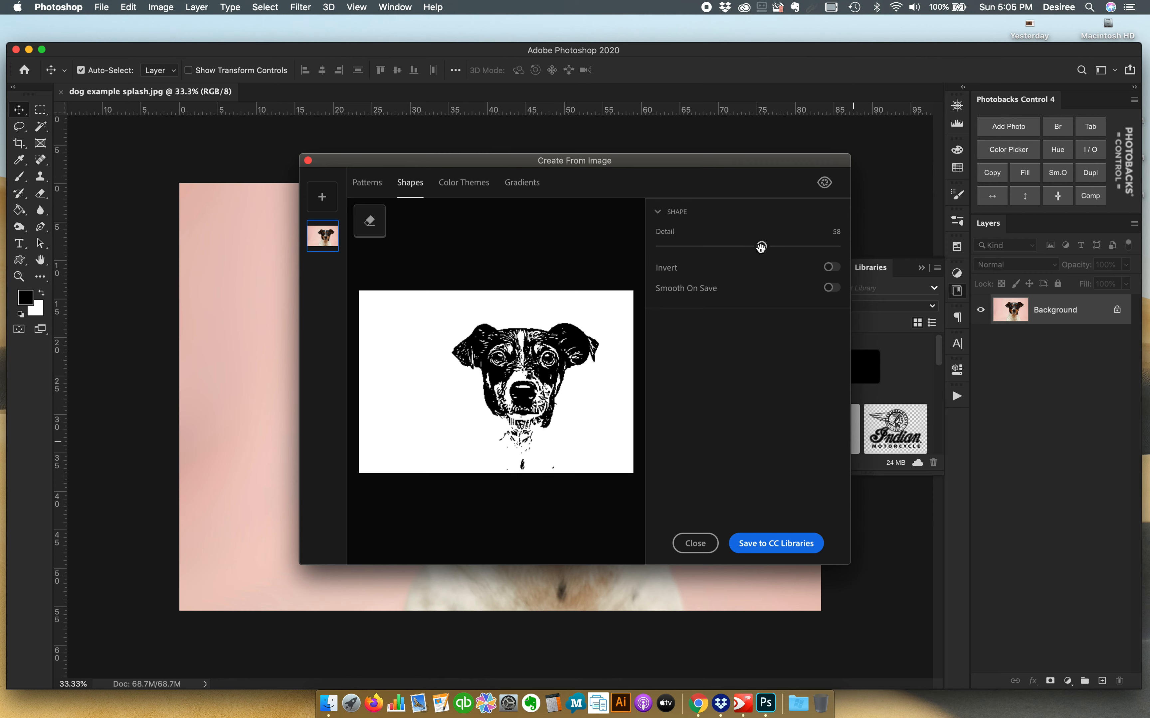
pyautogui.moveTo(761, 247); pyautogui.dragTo(751, 254)
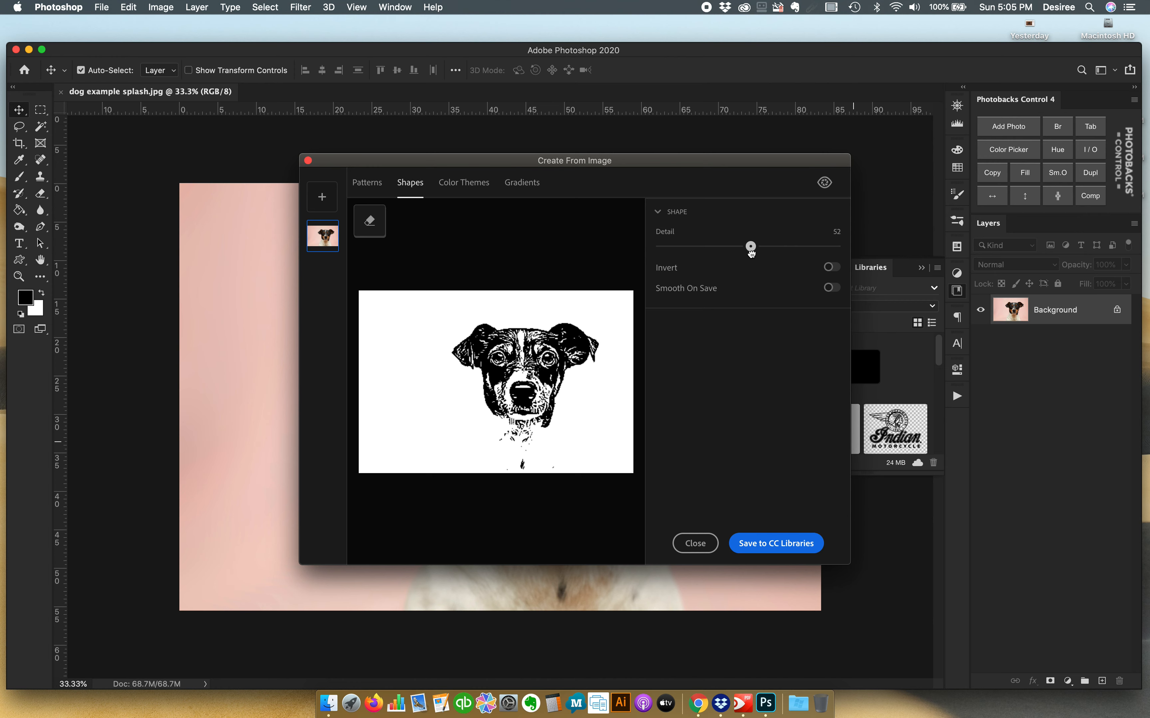
pyautogui.click(375, 232)
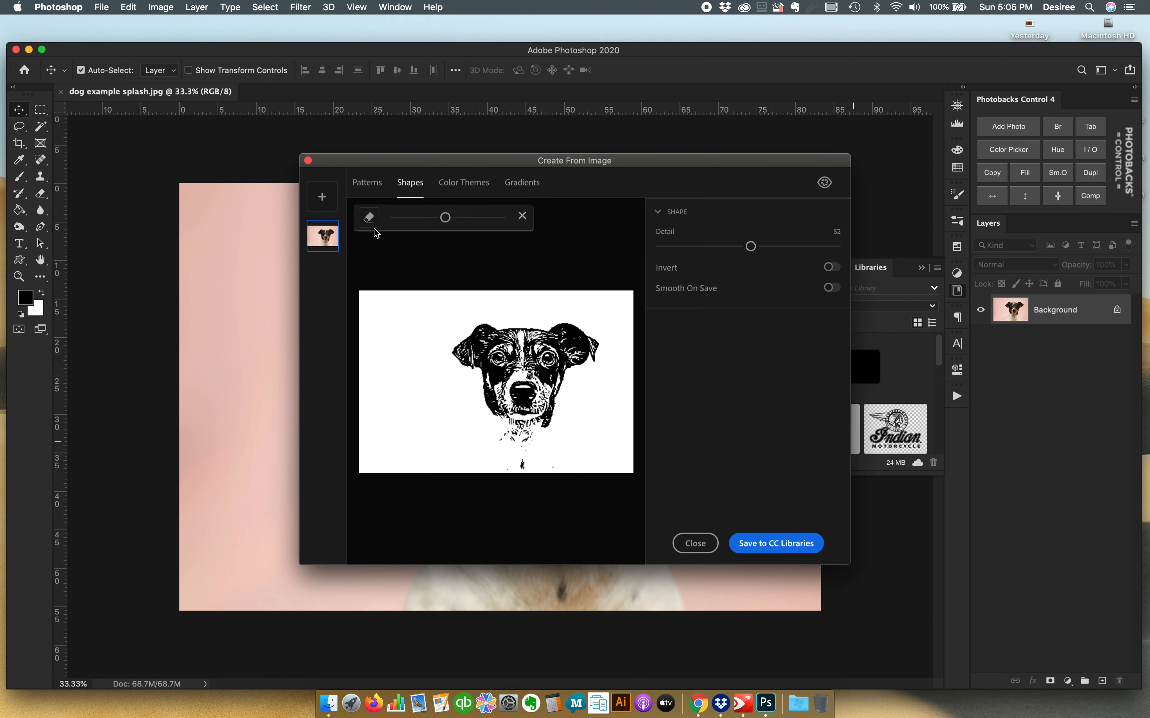
pyautogui.moveTo(520, 459)
pyautogui.mouseDown()
pyautogui.moveTo(526, 467)
pyautogui.moveTo(526, 449)
pyautogui.moveTo(489, 449)
pyautogui.moveTo(560, 443)
pyautogui.moveTo(555, 467)
pyautogui.mouseUp()
pyautogui.click(523, 216)
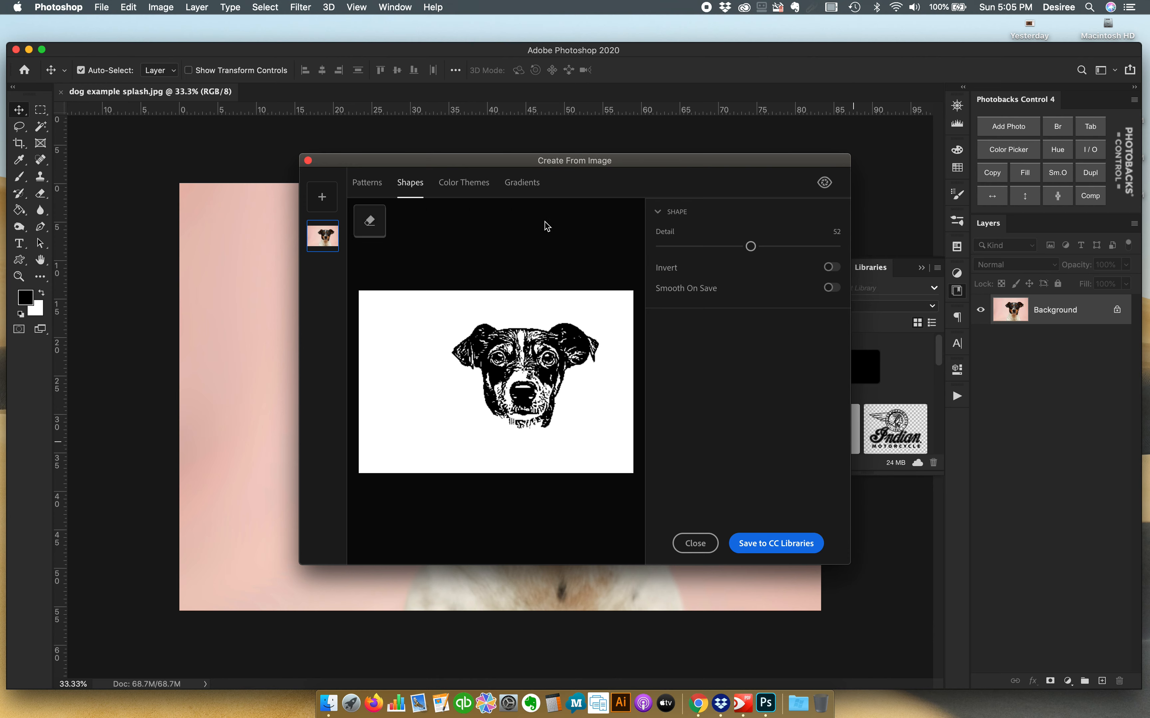
# - Enable smoothing on save and store the dog shape in the CC library, closing the capture dialog
pyautogui.click(835, 294)
pyautogui.click(762, 549)
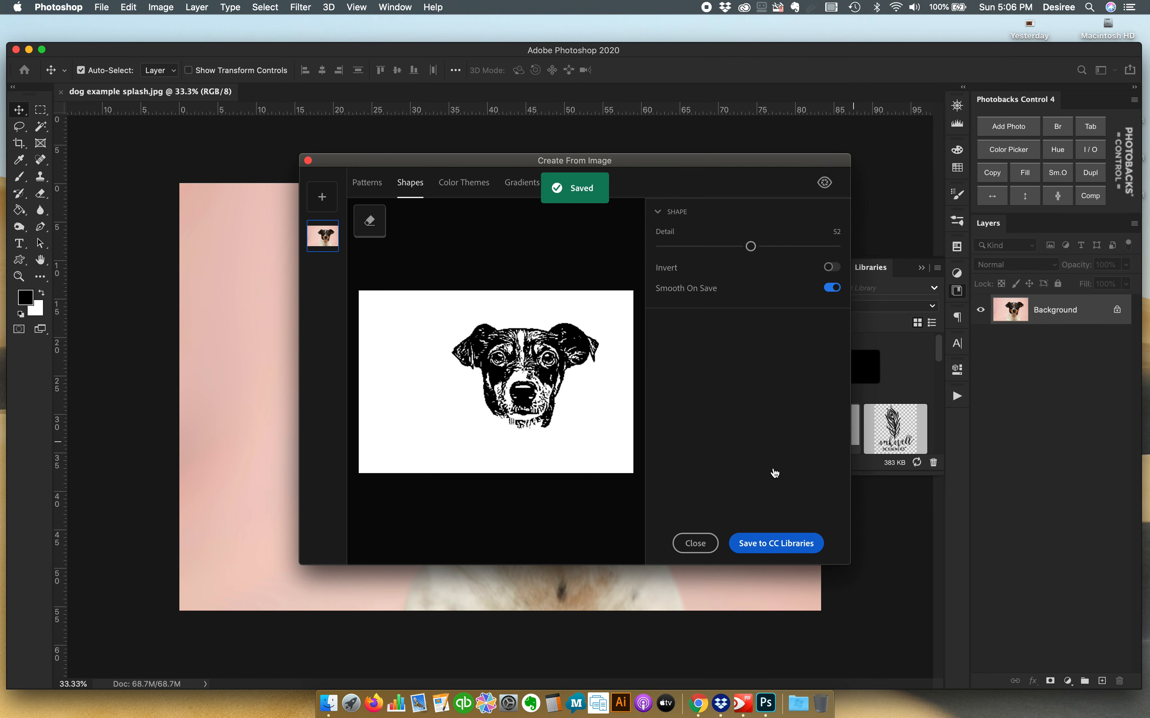
pyautogui.click(694, 543)
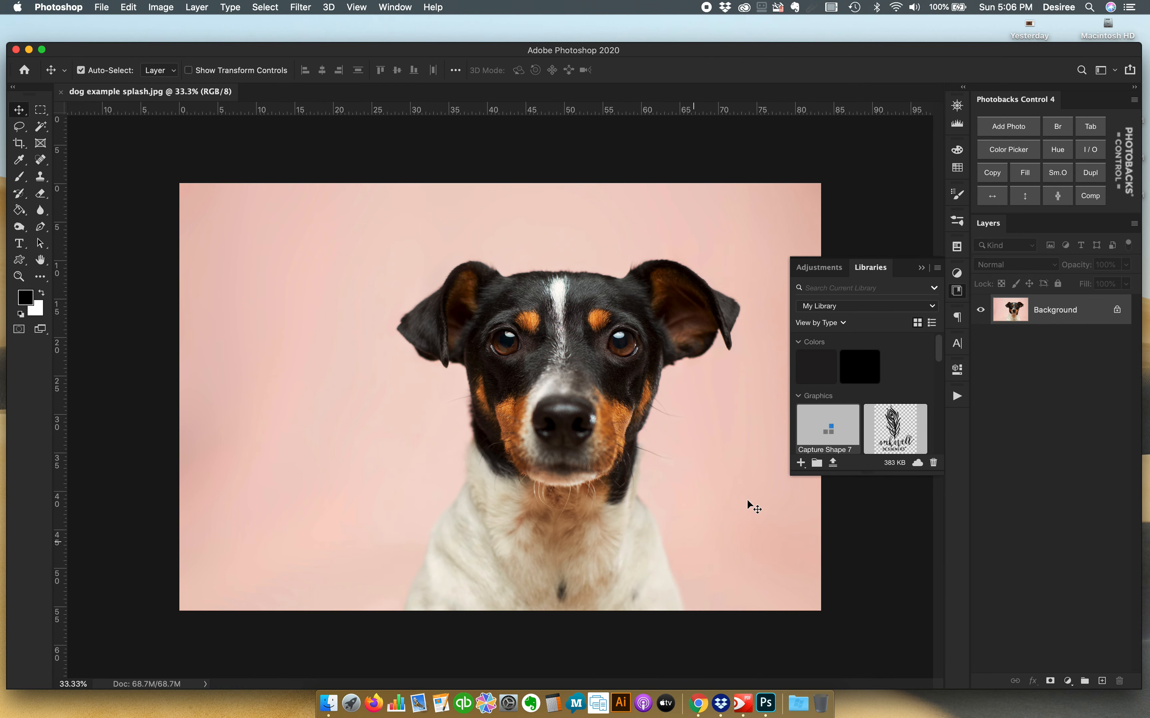
pyautogui.click(817, 465)
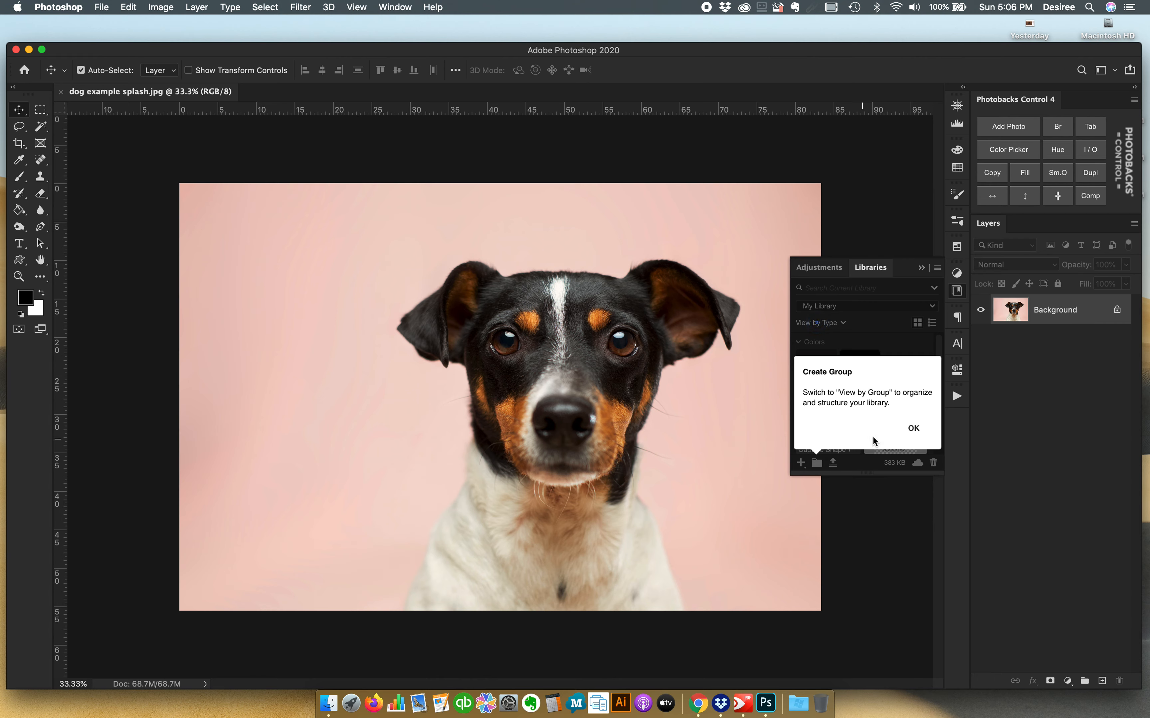
pyautogui.click(913, 429)
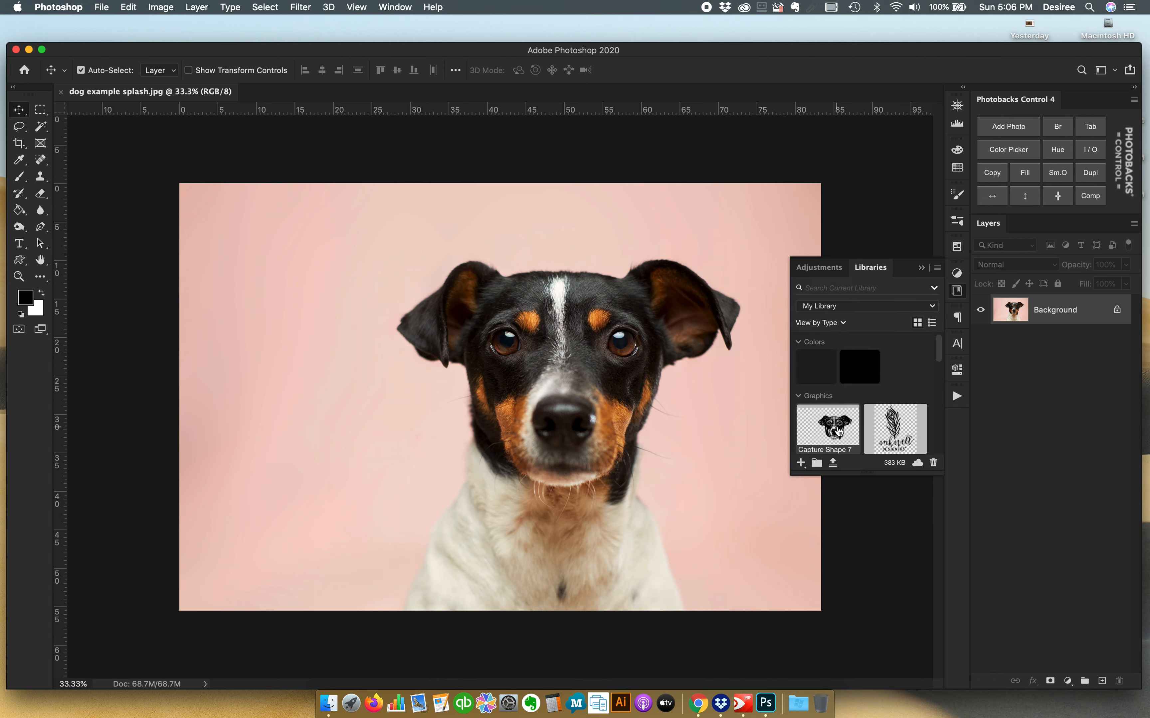
# - Place the captured dog shape on the photo, scale it to 288.5%, and position it on the pink area beside the dog
pyautogui.moveTo(830, 430); pyautogui.dragTo(662, 439)
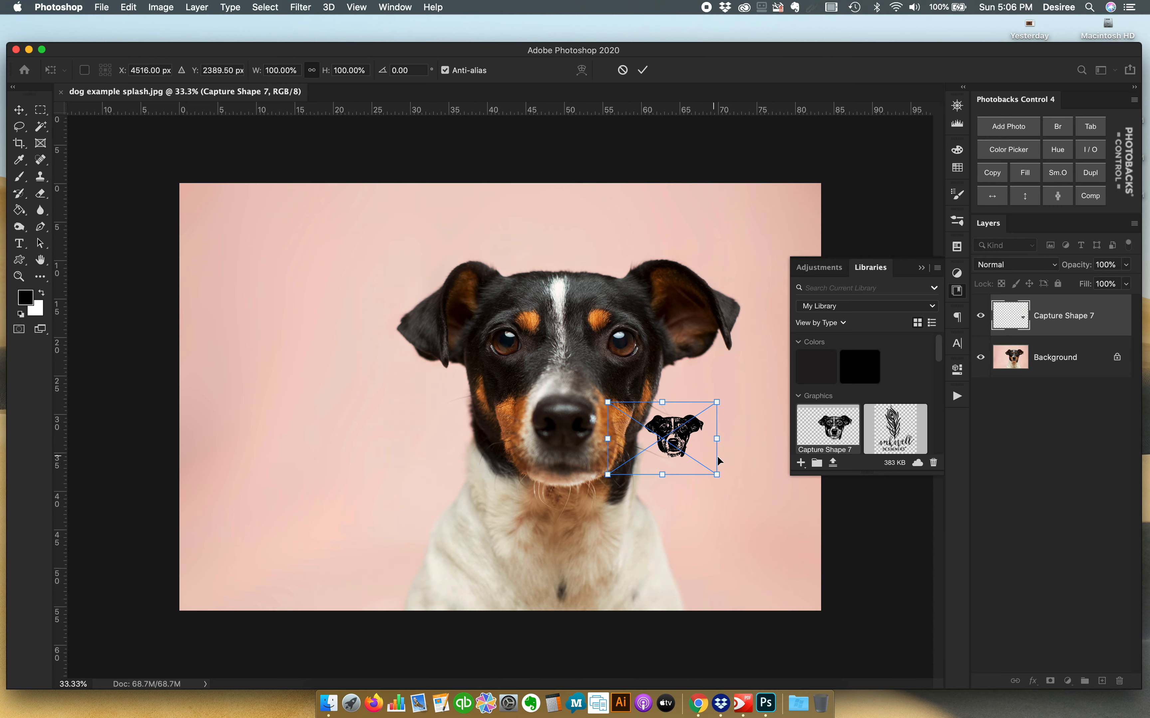
pyautogui.moveTo(719, 476); pyautogui.dragTo(925, 615)
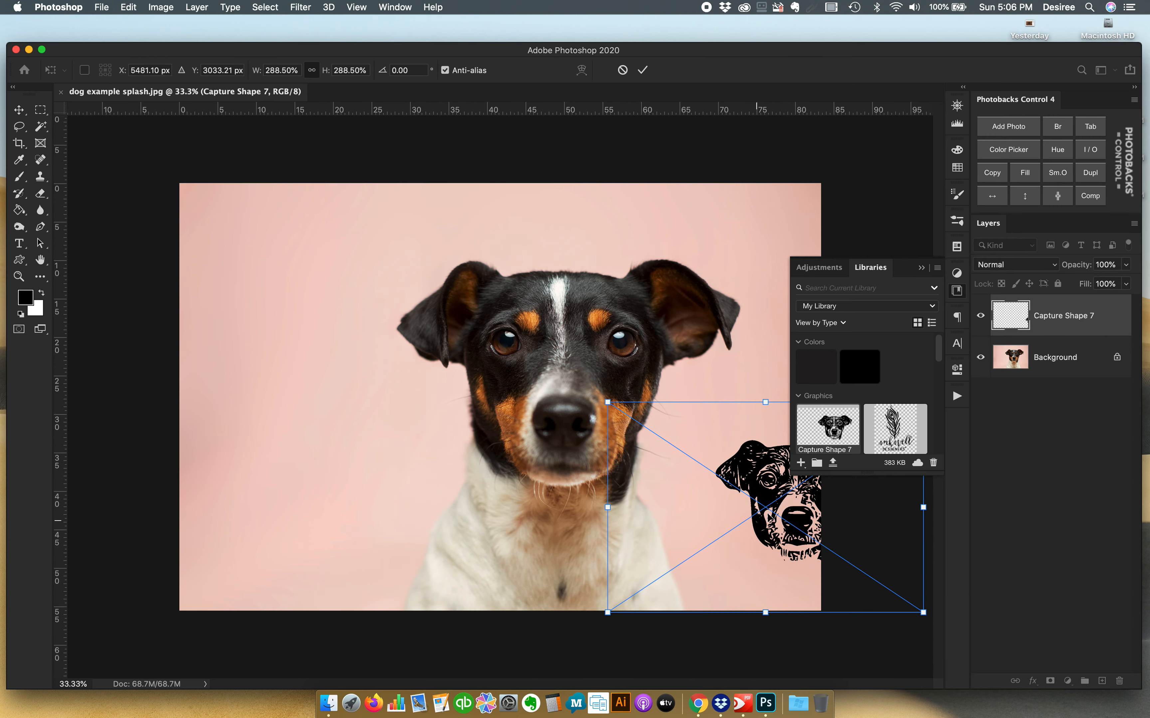
pyautogui.moveTo(780, 510); pyautogui.dragTo(376, 448)
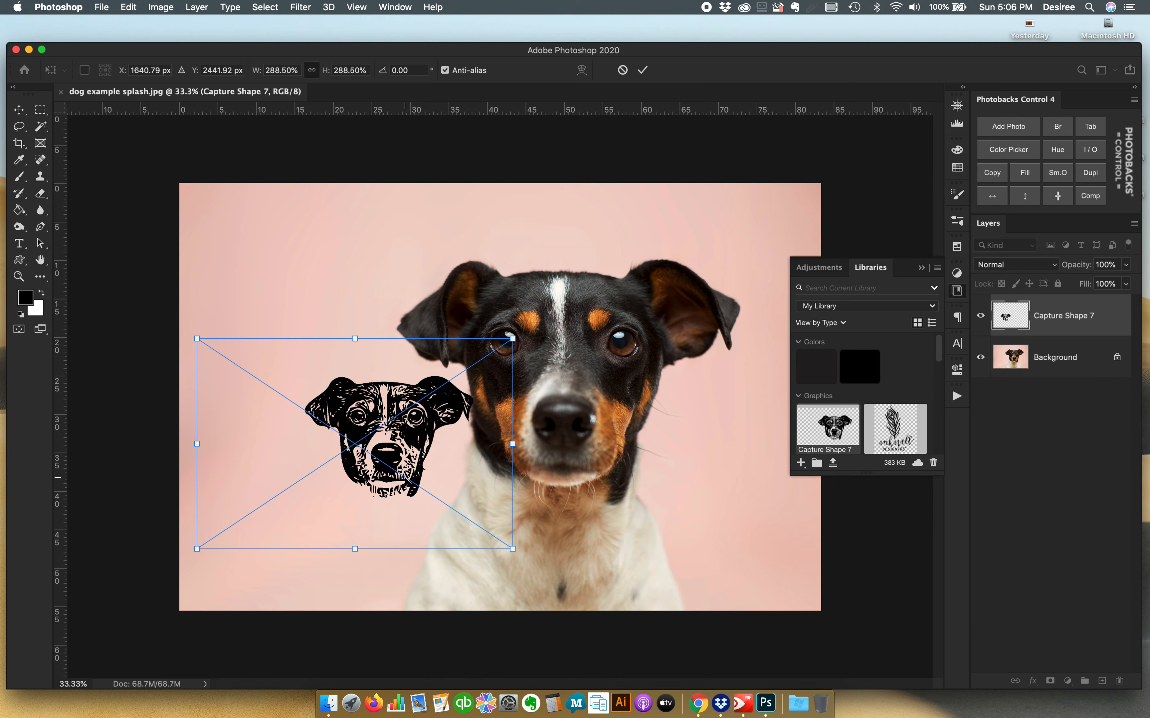
pyautogui.press('Return')
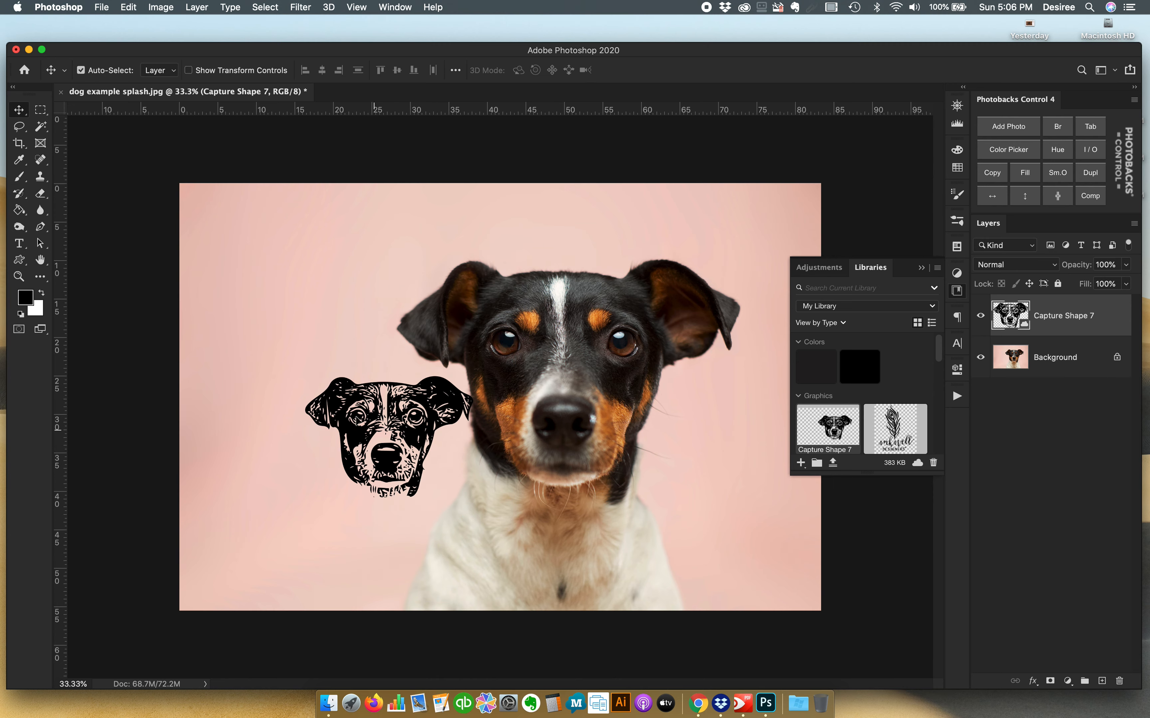
pyautogui.moveTo(403, 395); pyautogui.dragTo(336, 336)
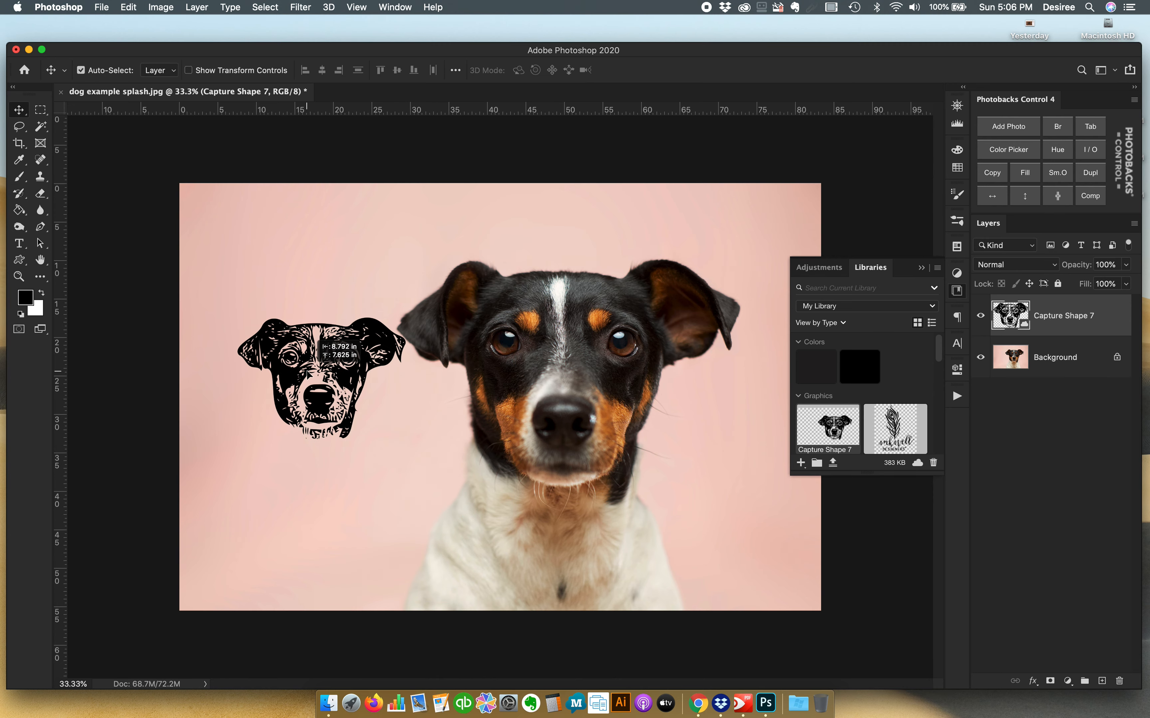
# - Close the dog photo without saving and create a blank 4 x 4 in document at 300 ppi
pyautogui.click(62, 95)
pyautogui.click(554, 240)
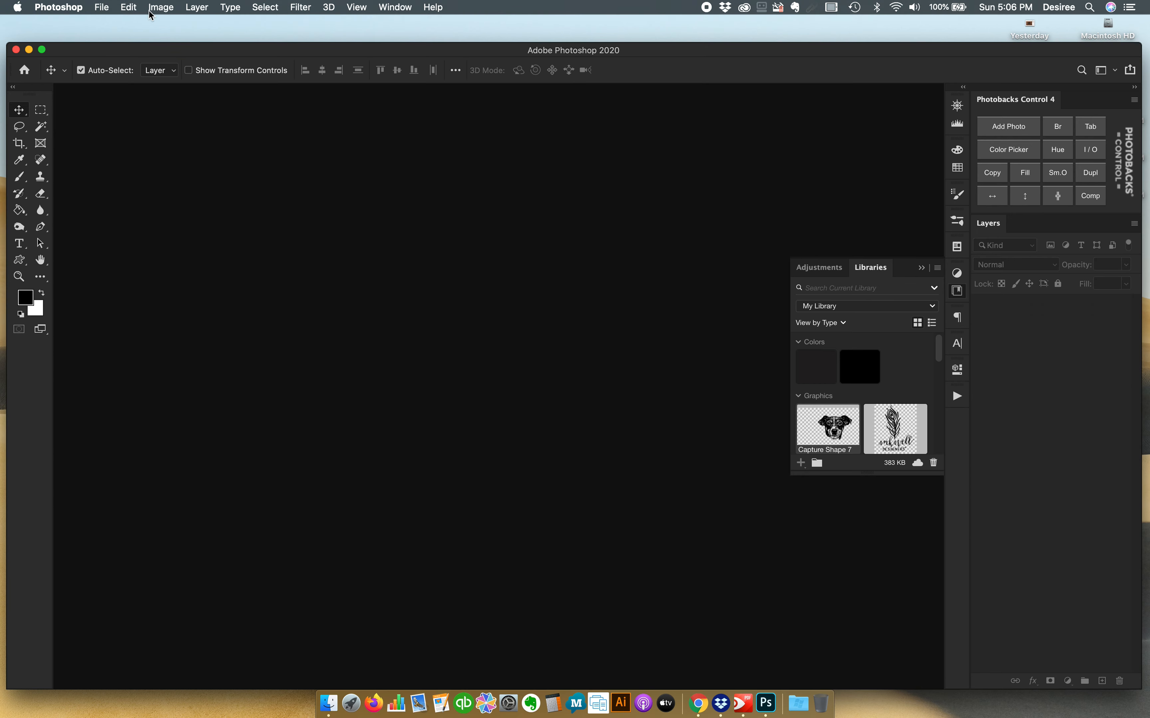
pyautogui.click(102, 7)
pyautogui.click(114, 28)
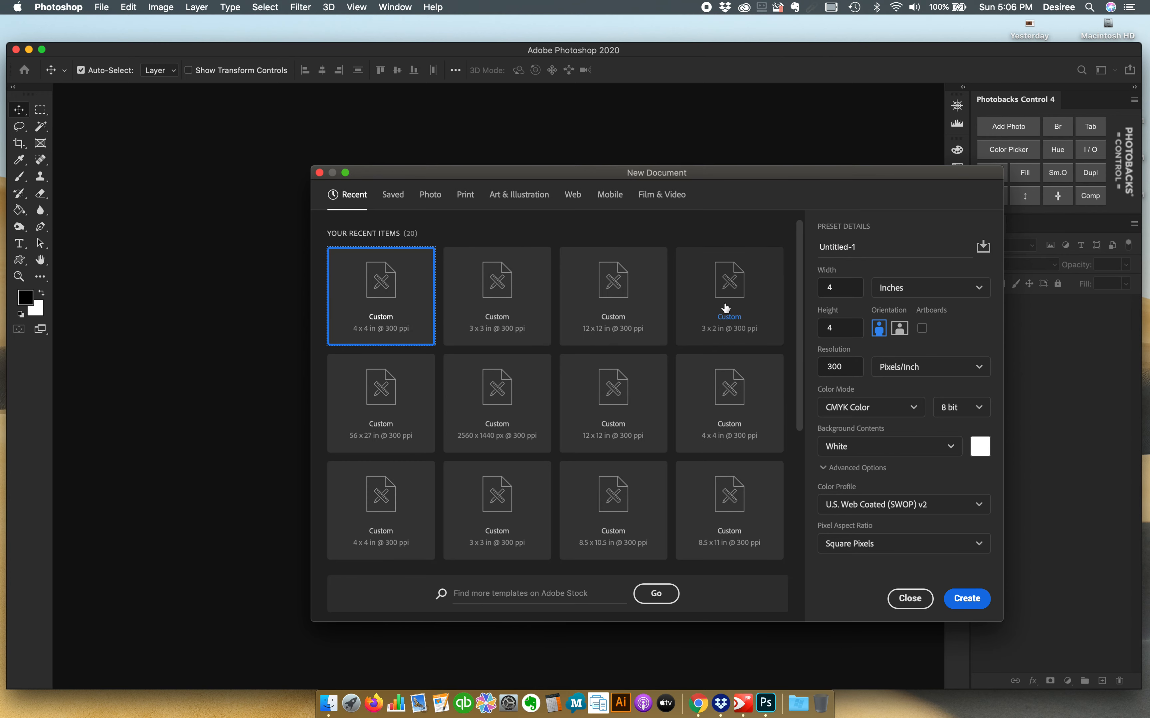
pyautogui.doubleClick(386, 295)
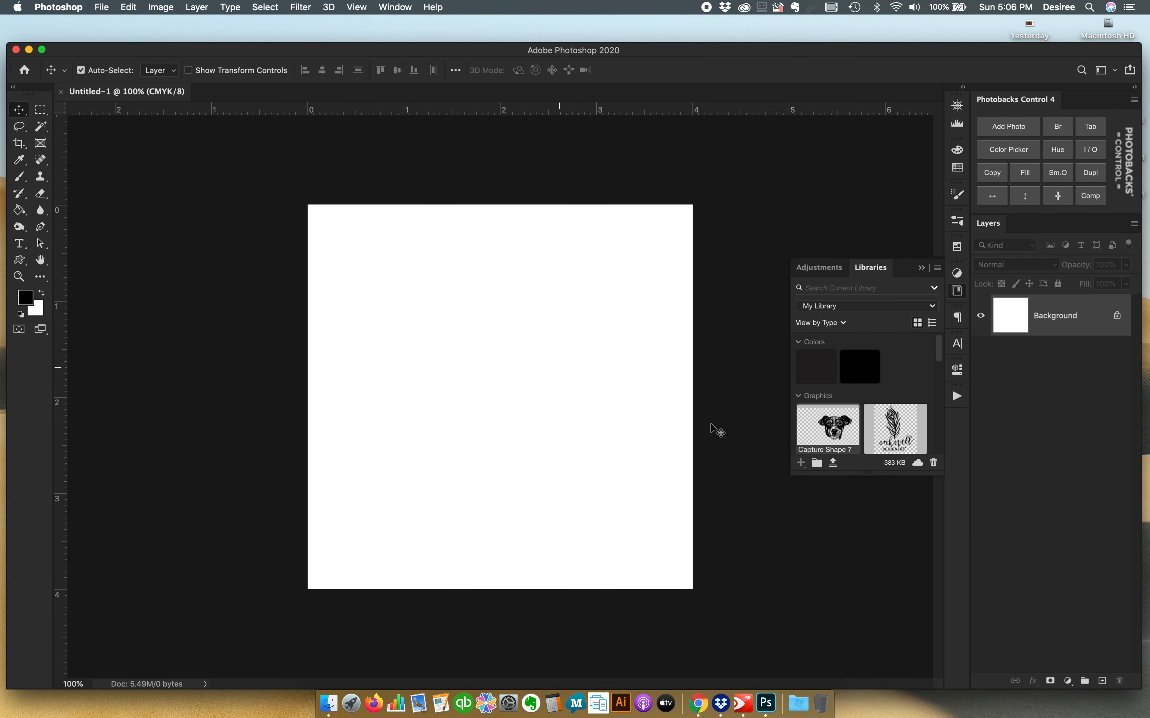
# - Place the captured dog shape in the blank document, enlarge it to about 43%, and move it to the canvas centre
pyautogui.moveTo(568, 412); pyautogui.dragTo(503, 401)
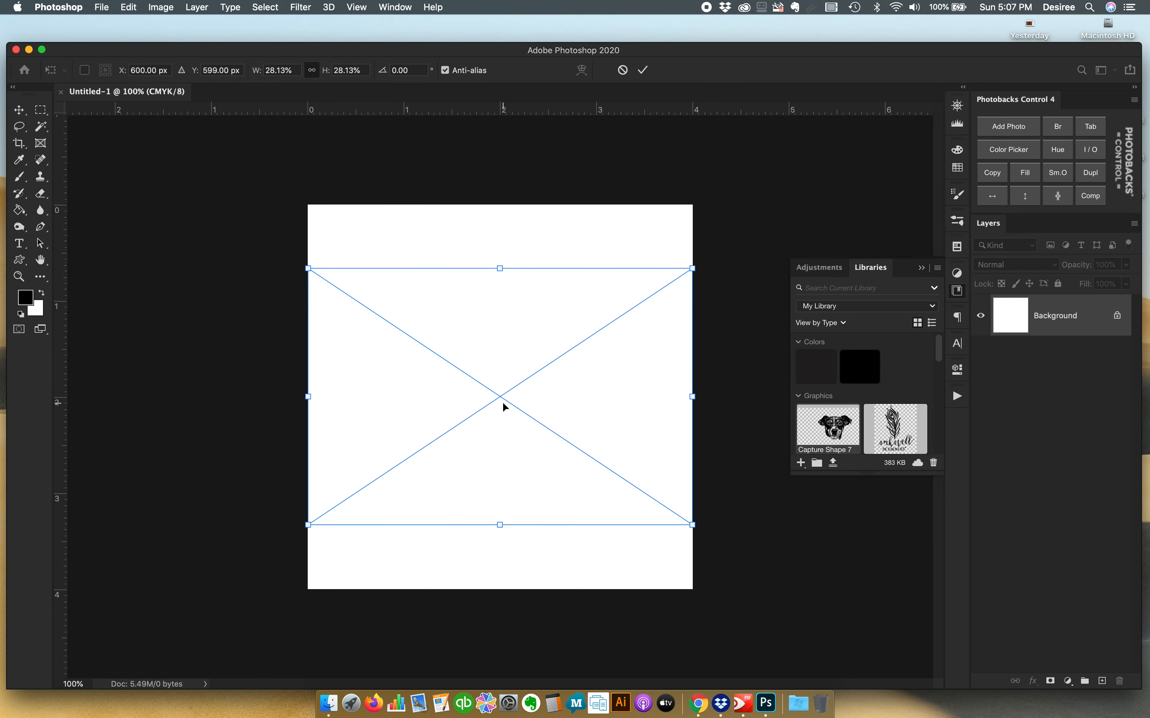
pyautogui.moveTo(692, 525); pyautogui.dragTo(564, 455)
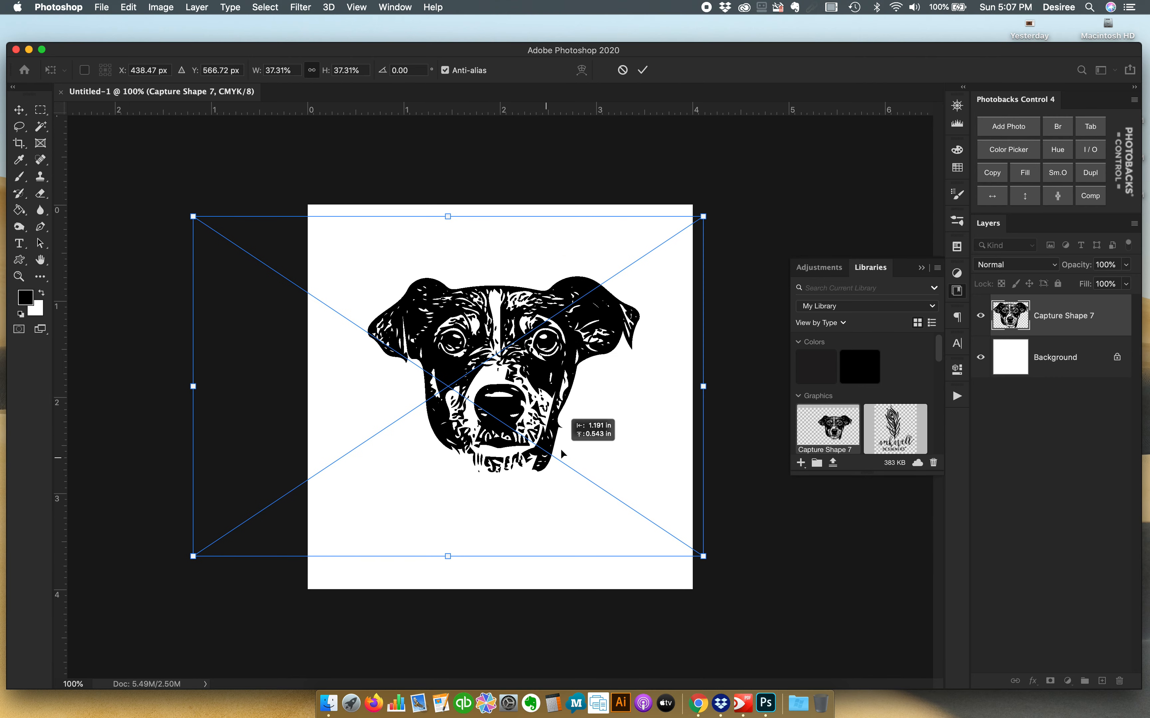
pyautogui.moveTo(710, 228); pyautogui.dragTo(783, 180)
pyautogui.press('Return')
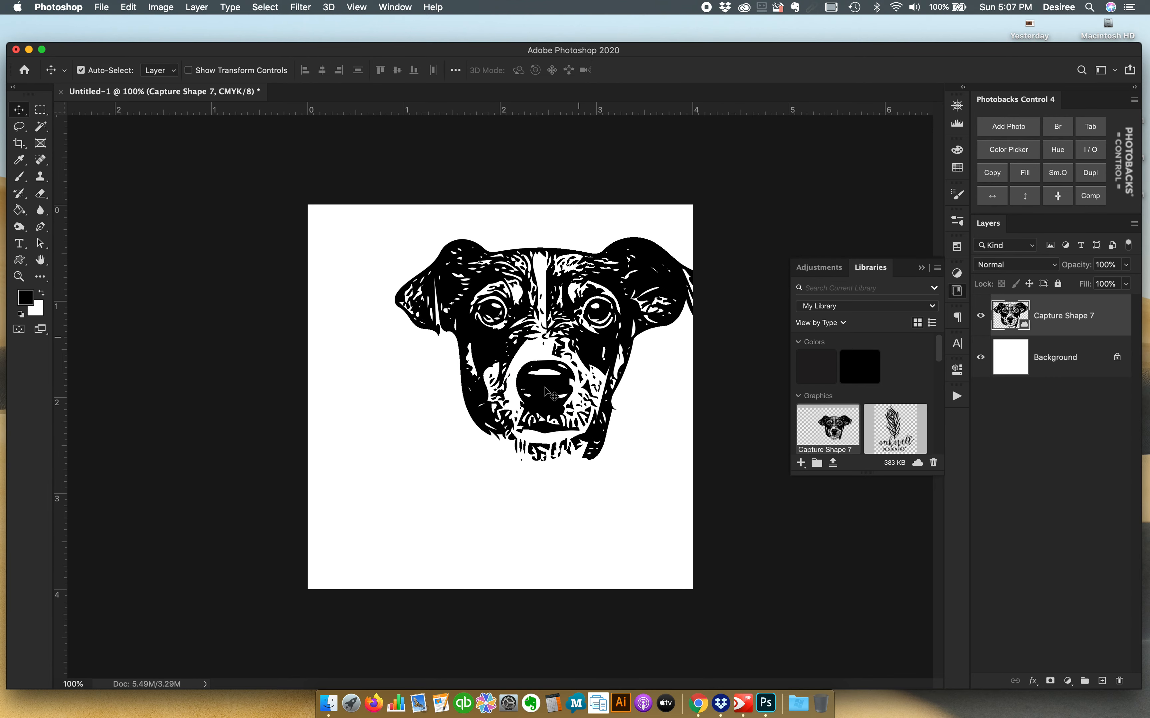
pyautogui.moveTo(555, 370); pyautogui.dragTo(513, 415)
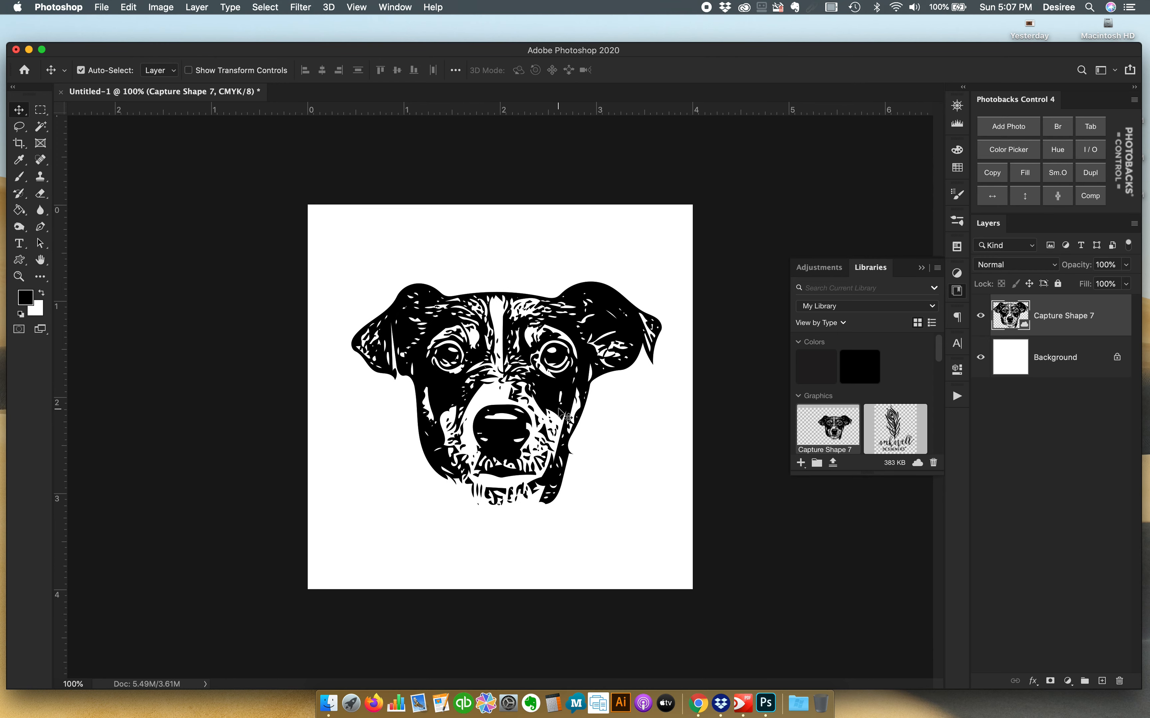
# - Scale the placed dog shape down slightly and recentre it on the white canvas
pyautogui.press('super+t')
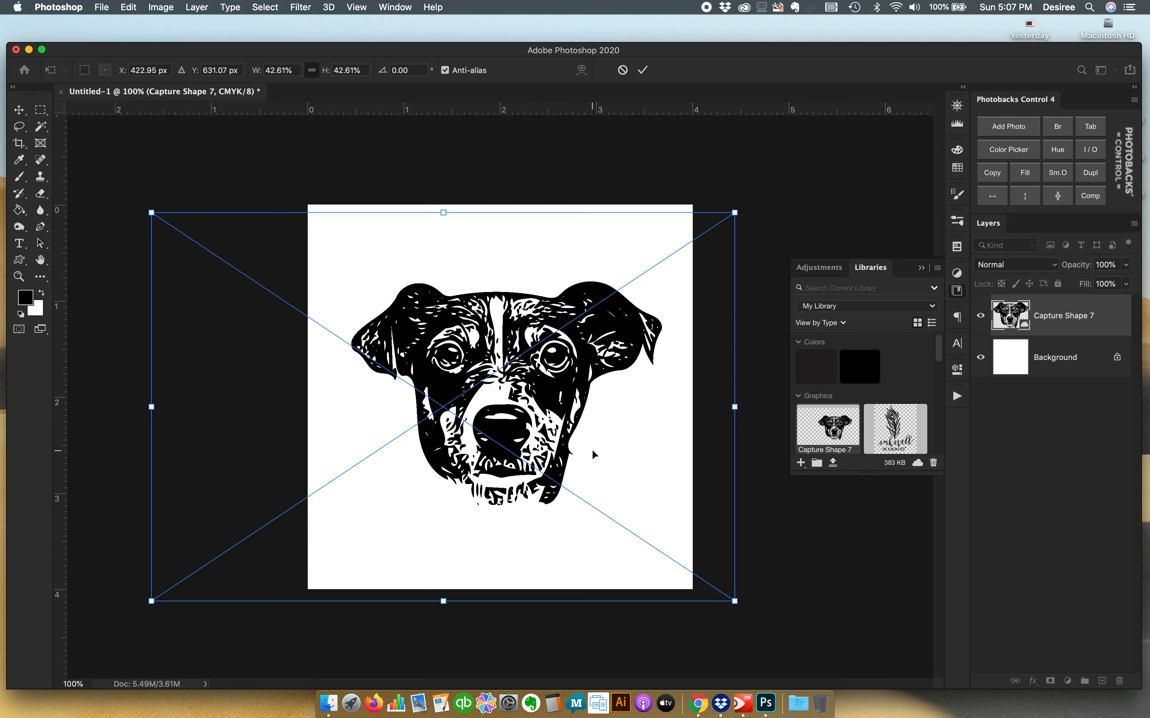
pyautogui.moveTo(741, 217)
pyautogui.mouseDown()
pyautogui.moveTo(806, 175)
pyautogui.moveTo(485, 370)
pyautogui.moveTo(458, 416)
pyautogui.moveTo(726, 220)
pyautogui.mouseUp()
pyautogui.moveTo(597, 342); pyautogui.dragTo(602, 329)
pyautogui.press('Return')
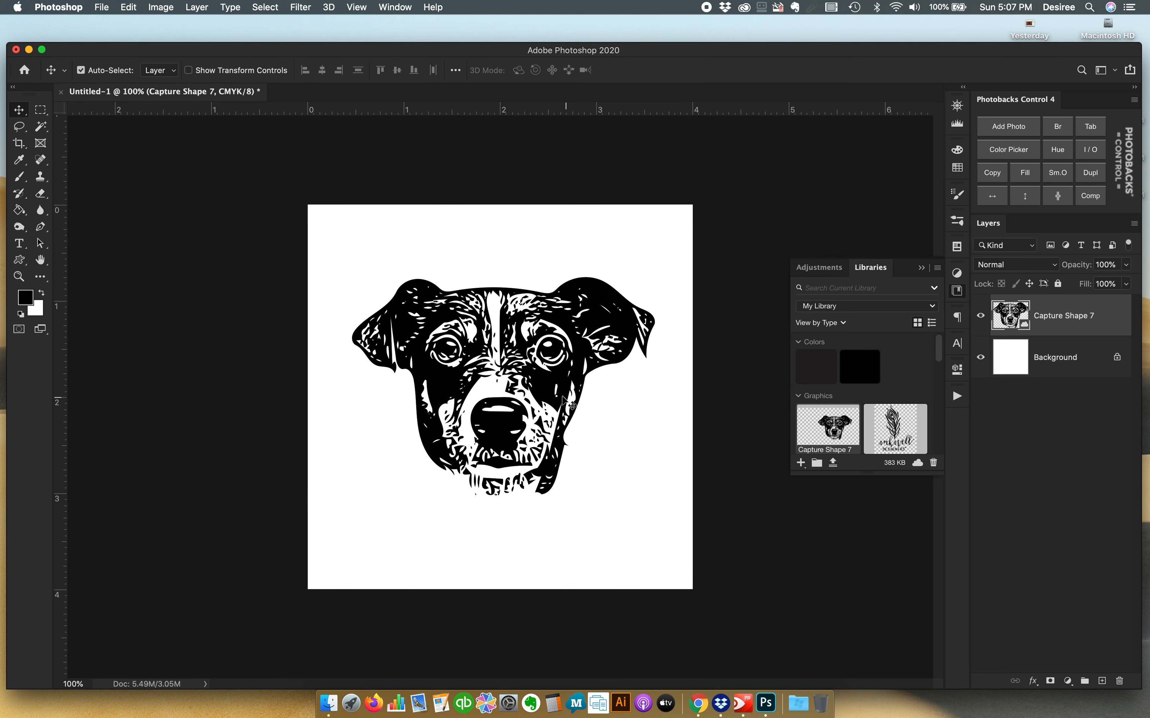
pyautogui.moveTo(565, 402); pyautogui.dragTo(569, 409)
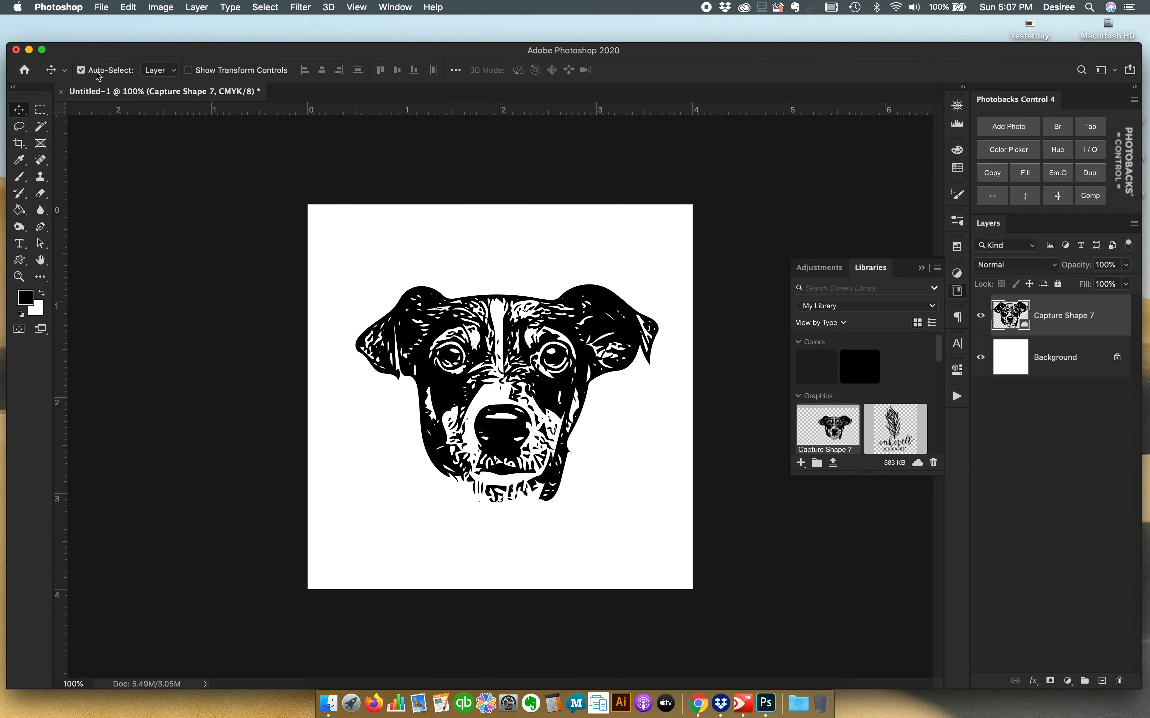
# - Close the untitled document without saving and open s4VtNK.jpg from the Glowforge Files folder
pyautogui.click(62, 92)
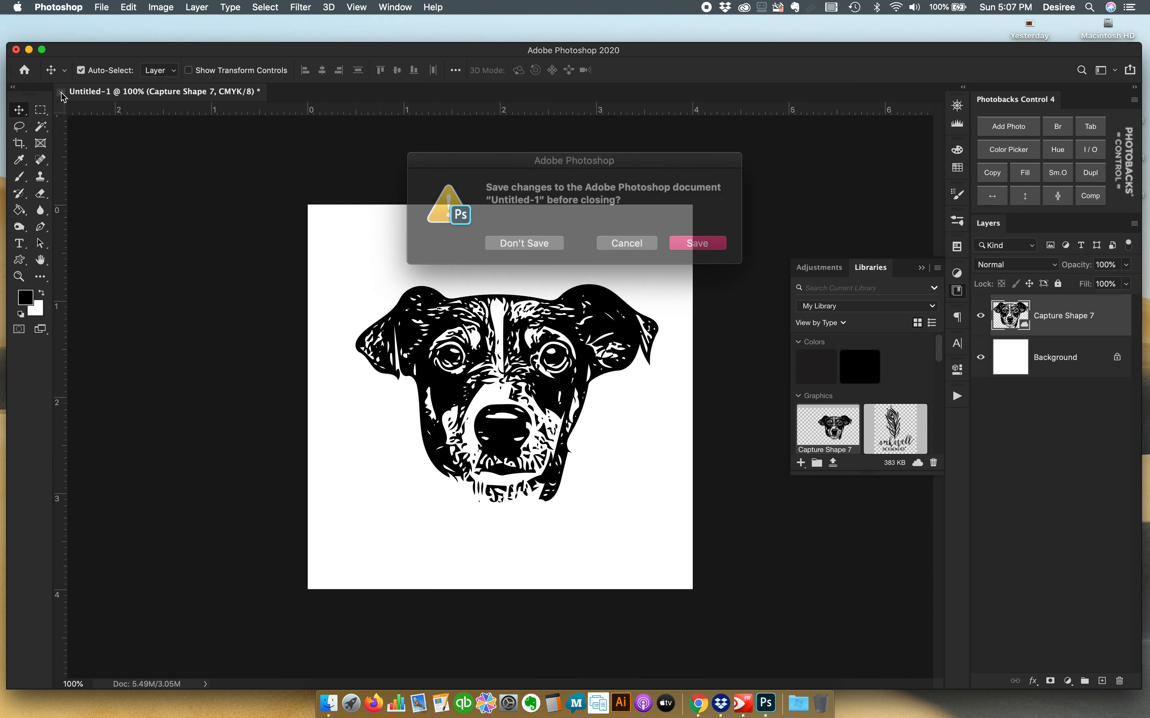
pyautogui.click(548, 241)
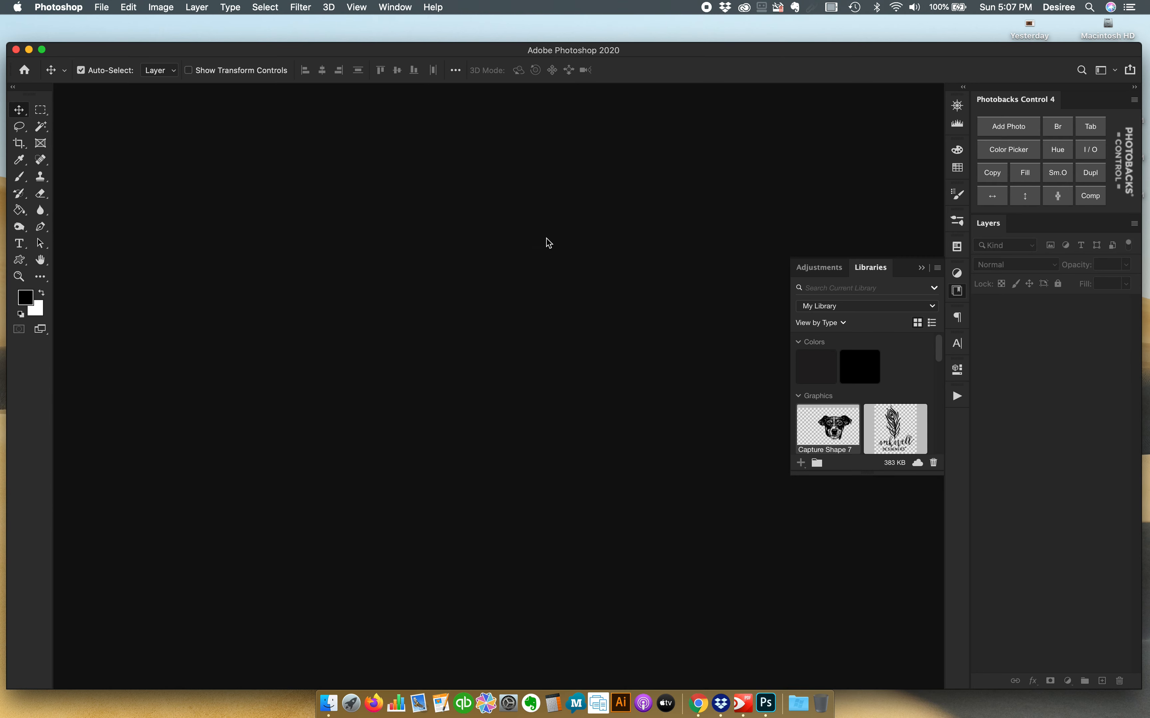
pyautogui.click(100, 7)
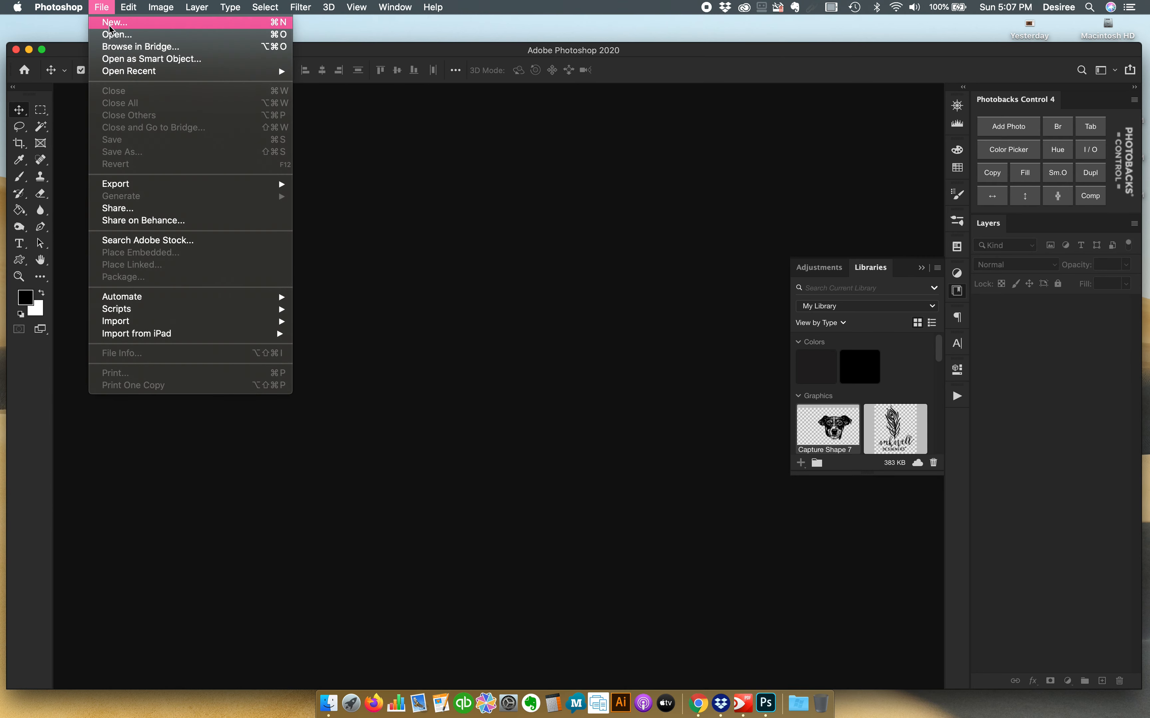
pyautogui.click(115, 34)
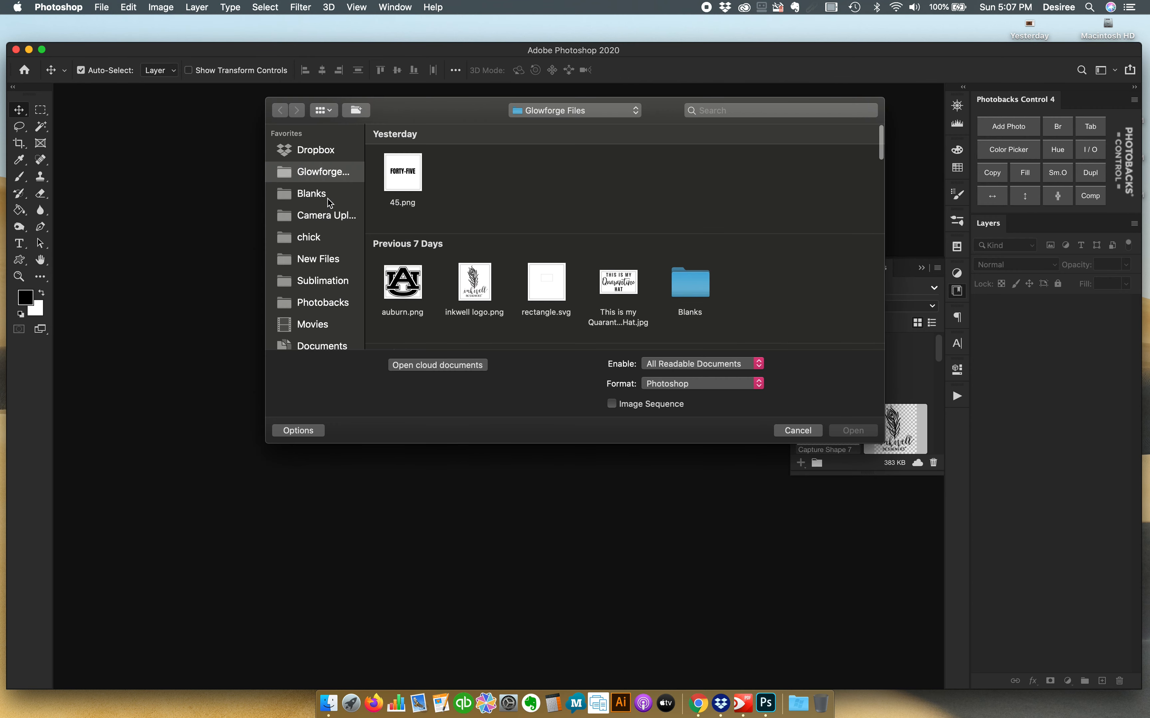
pyautogui.scroll(-3, 548, 311)
pyautogui.scroll(-2, 549, 311)
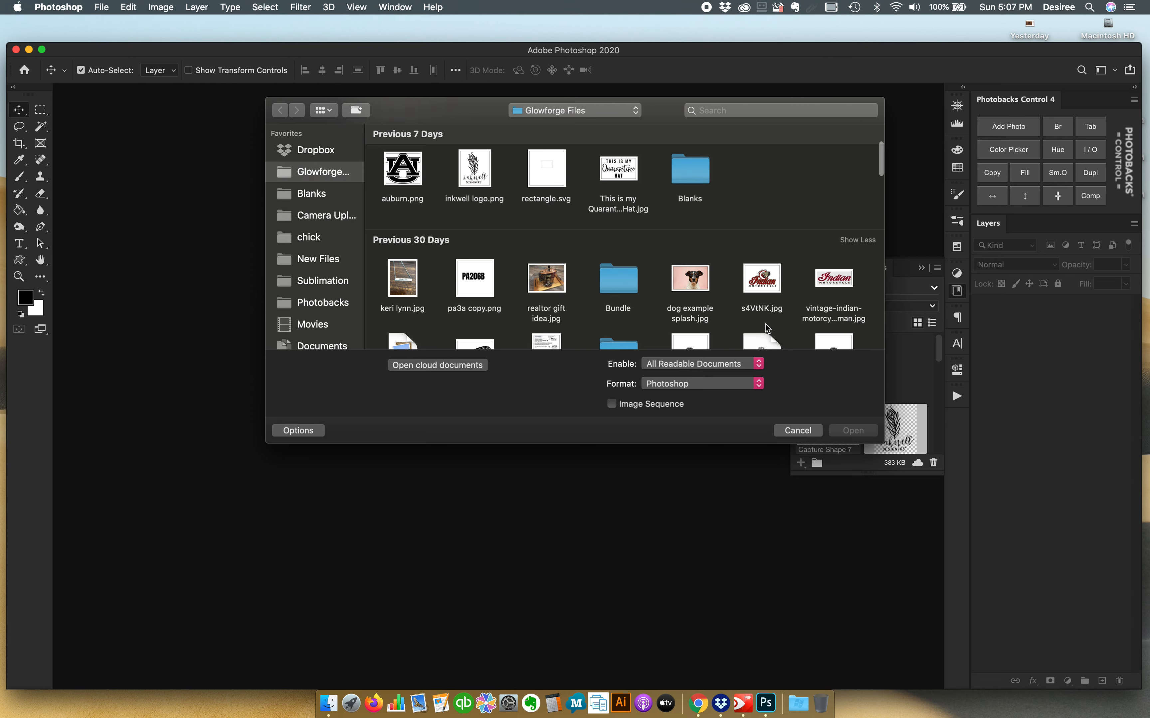
pyautogui.doubleClick(765, 280)
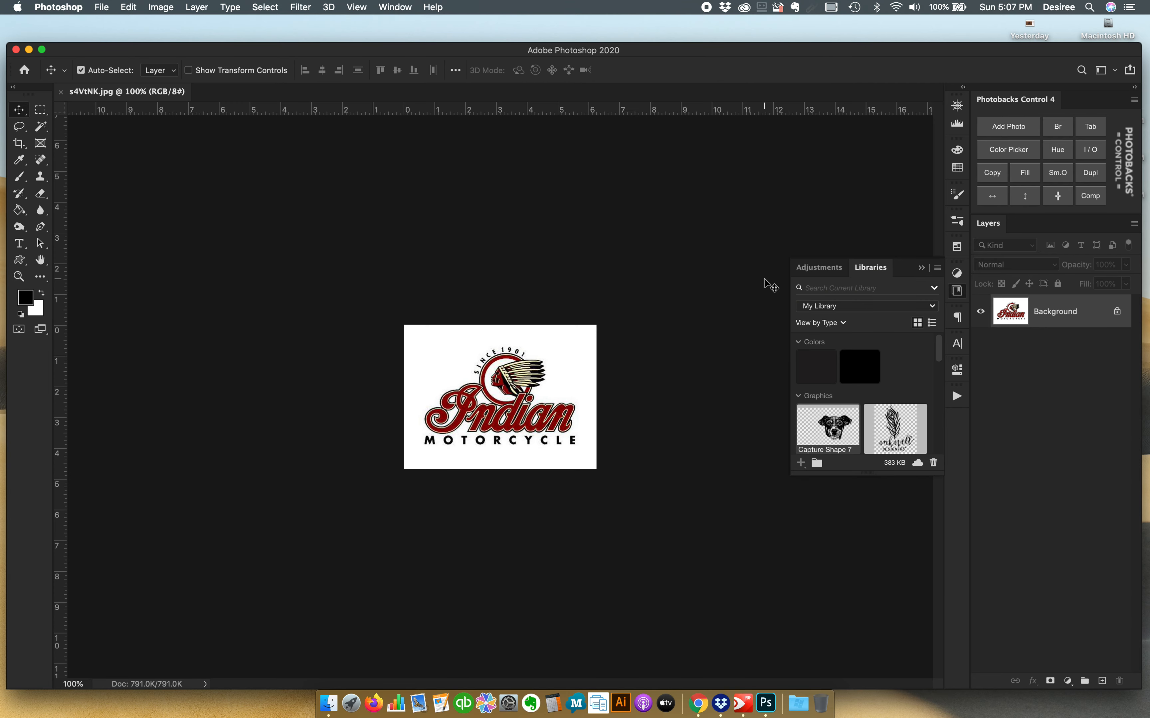
# - Zoom in on the Indian Motorcycle logo to 700% to examine its edge quality
pyautogui.press('super+equal')
pyautogui.press('super+equal')
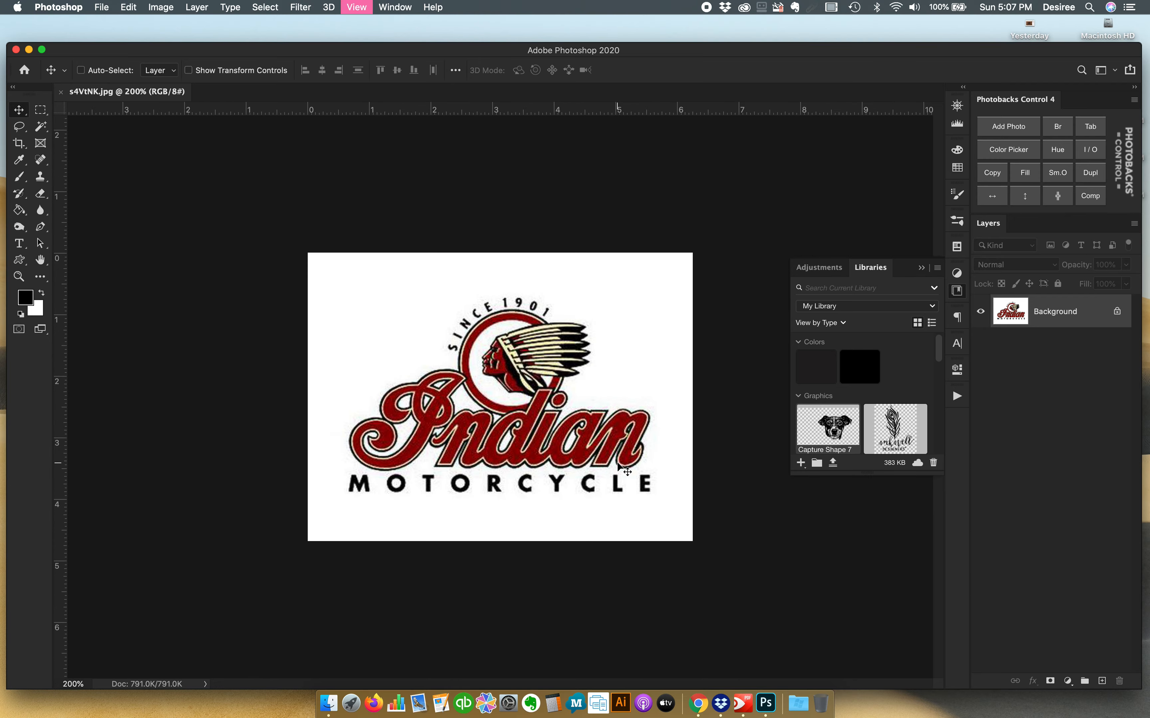
pyautogui.press('super+equal')
pyautogui.press('super+equal')
pyautogui.press('super+equal')
pyautogui.press('super+equal')
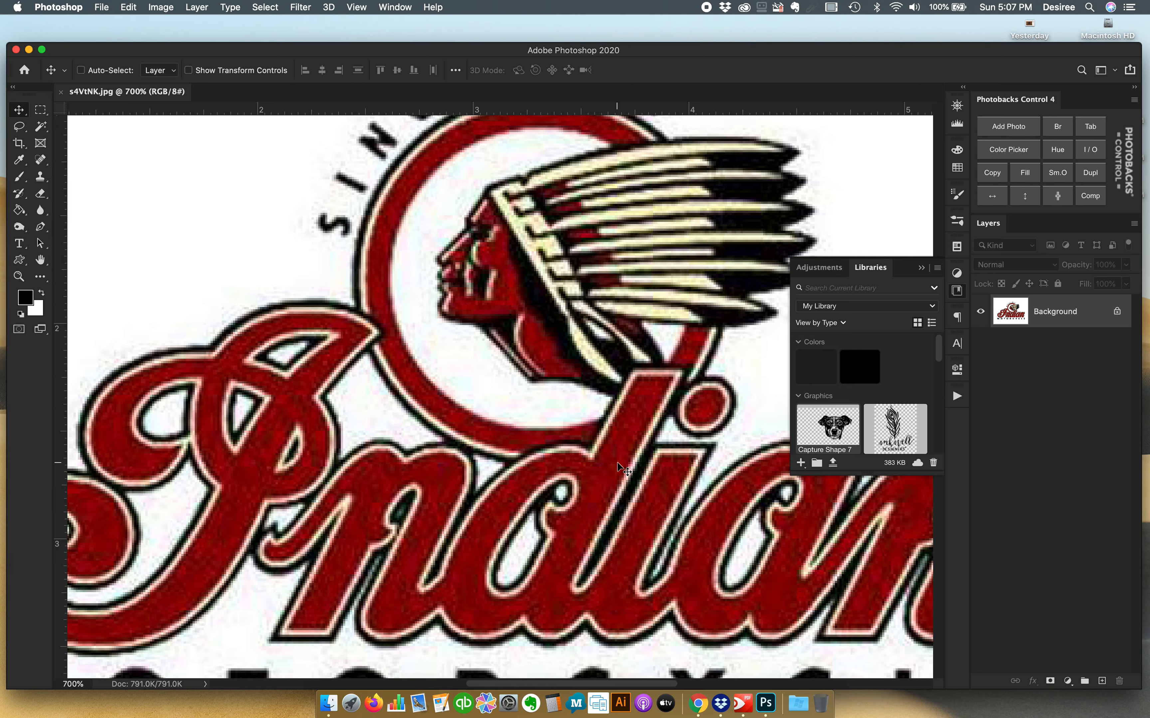
# - Examine the Indian Motorcycle logo's edges at several magnifications, then reduce the view to 200%
pyautogui.press('super+minus')
pyautogui.press('super+minus')
pyautogui.press('super+minus')
pyautogui.press('super+minus')
pyautogui.press('super+equal')
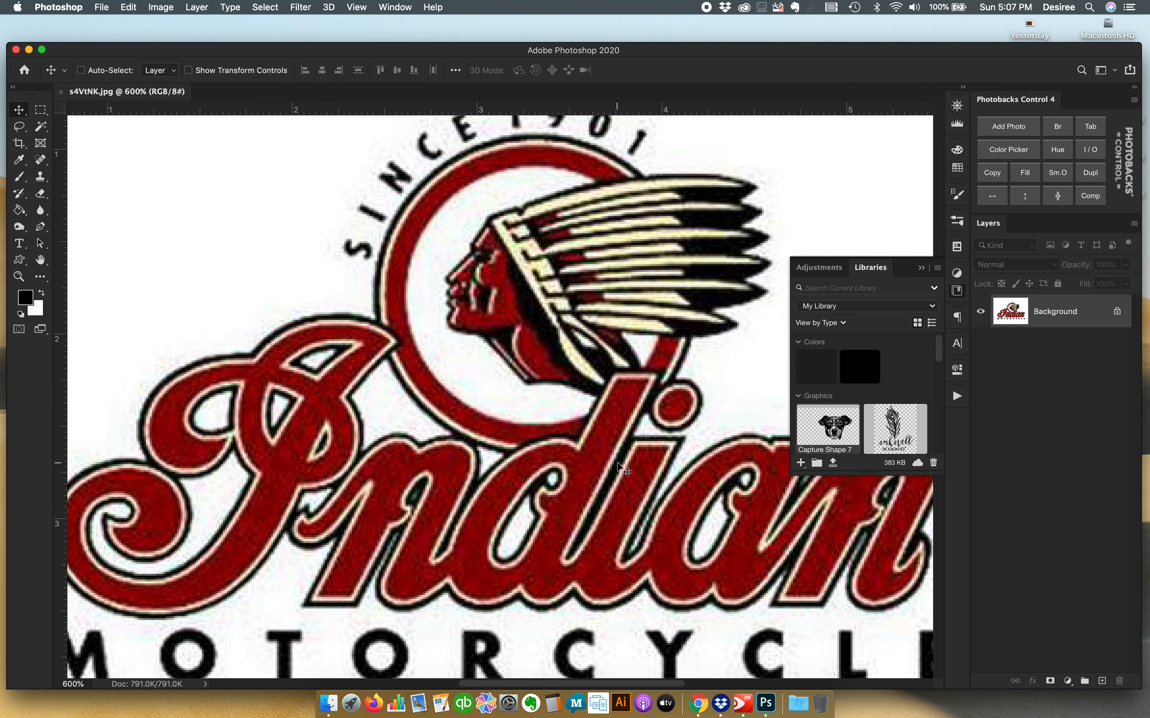
pyautogui.press('super+equal')
pyautogui.press('super+equal')
pyautogui.press('super+equal')
pyautogui.press('super+minus')
pyautogui.press('super+minus')
pyautogui.press('super+minus')
pyautogui.press('super+minus')
pyautogui.press('super+minus')
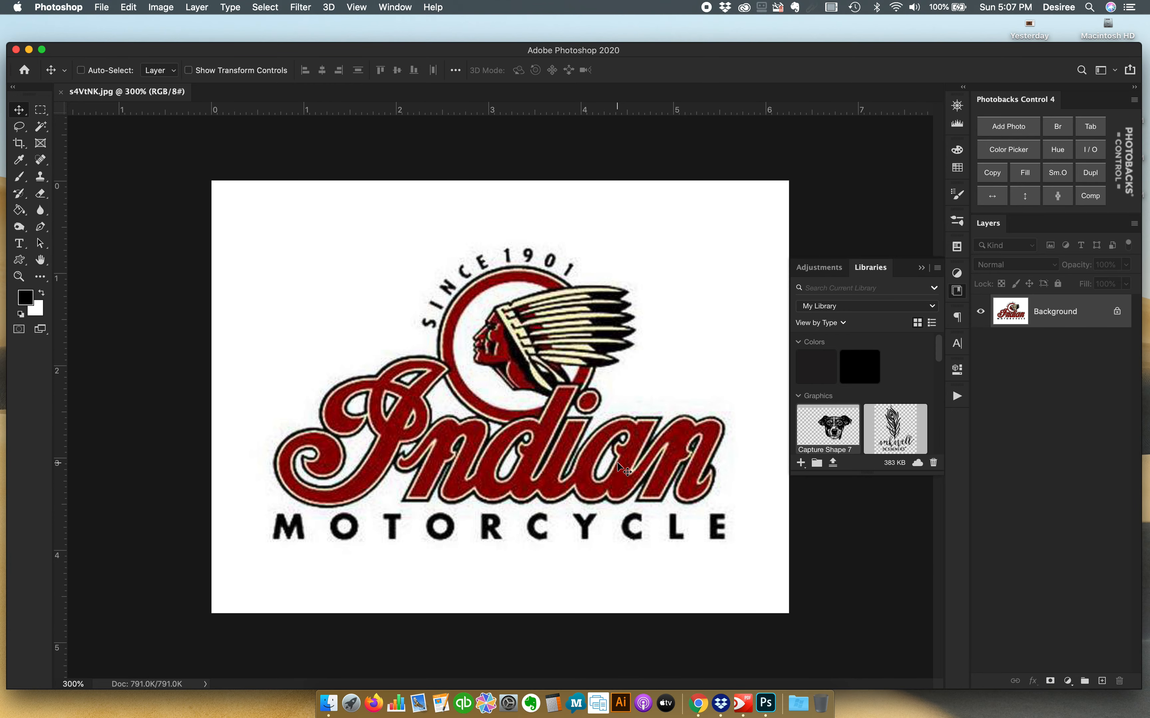
pyautogui.press('super+equal')
pyautogui.press('super+minus')
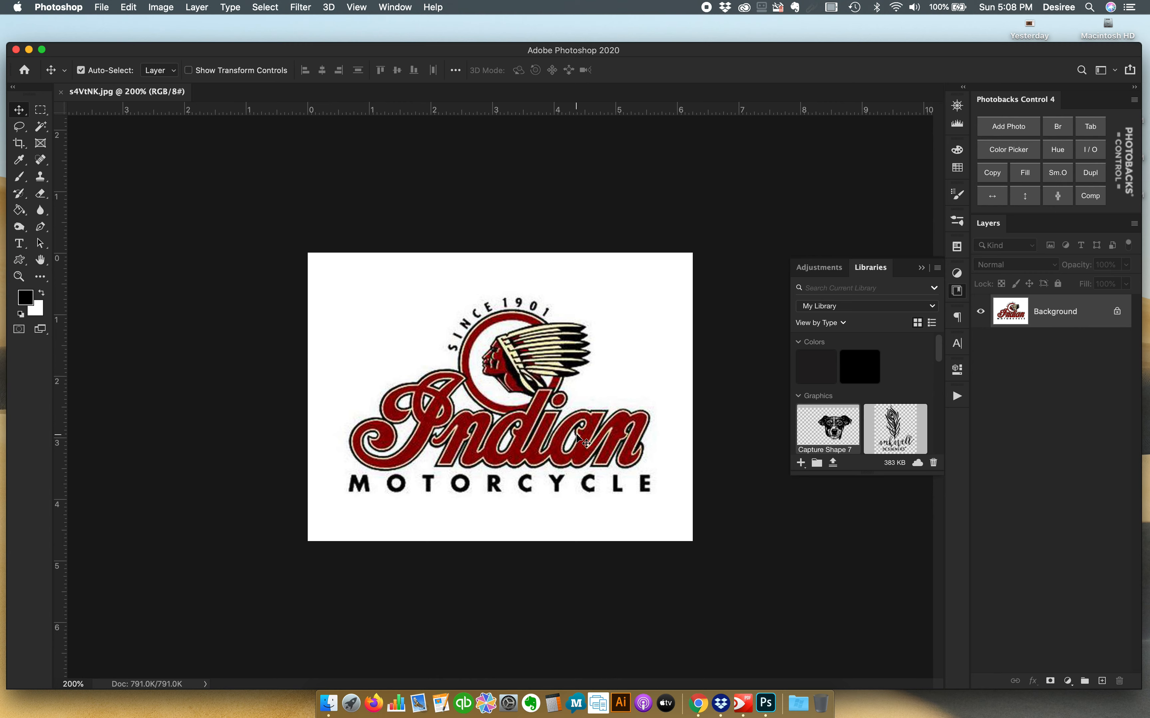
# - Capture the logo as a shape with Create From Image, using Detail 100 and Smooth On Save, and save it to CC Libraries
pyautogui.click(800, 464)
pyautogui.click(832, 443)
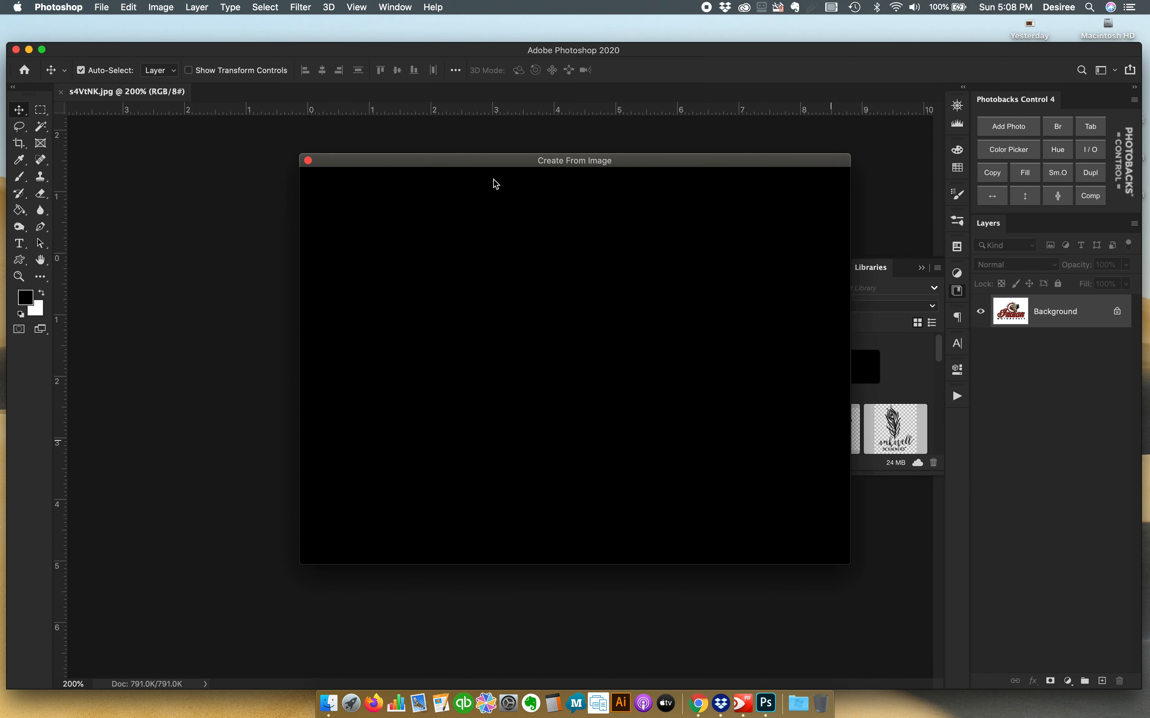
pyautogui.click(411, 184)
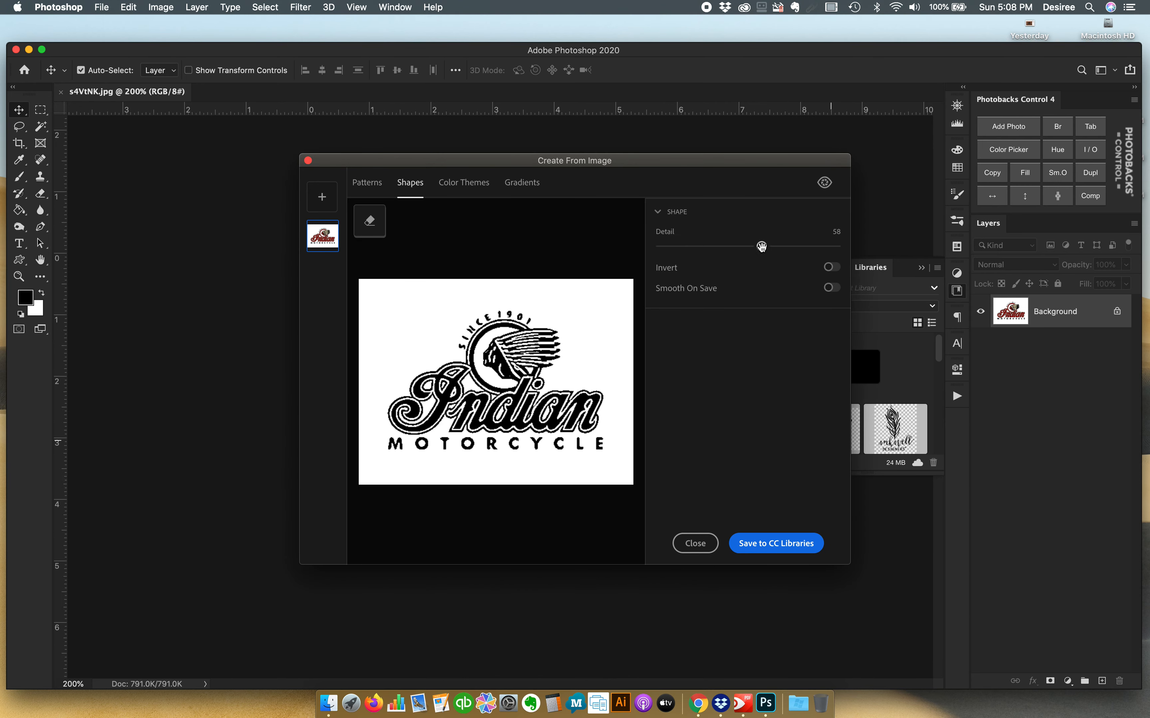
pyautogui.moveTo(763, 247); pyautogui.dragTo(880, 249)
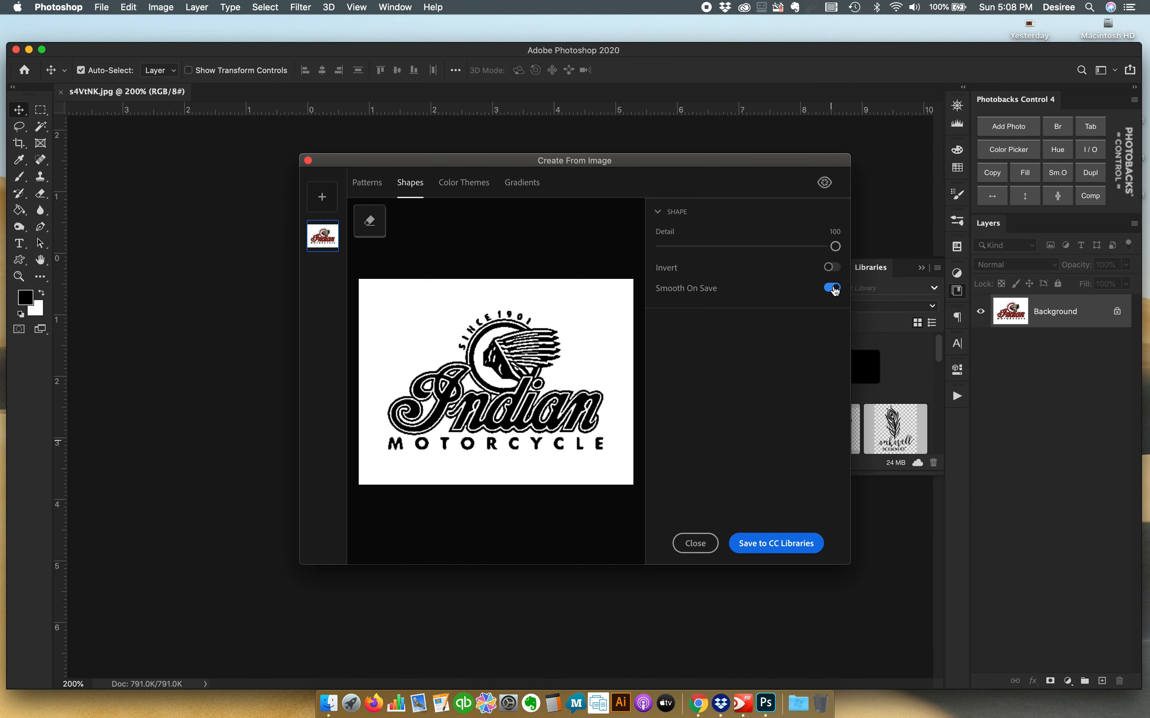
pyautogui.click(769, 546)
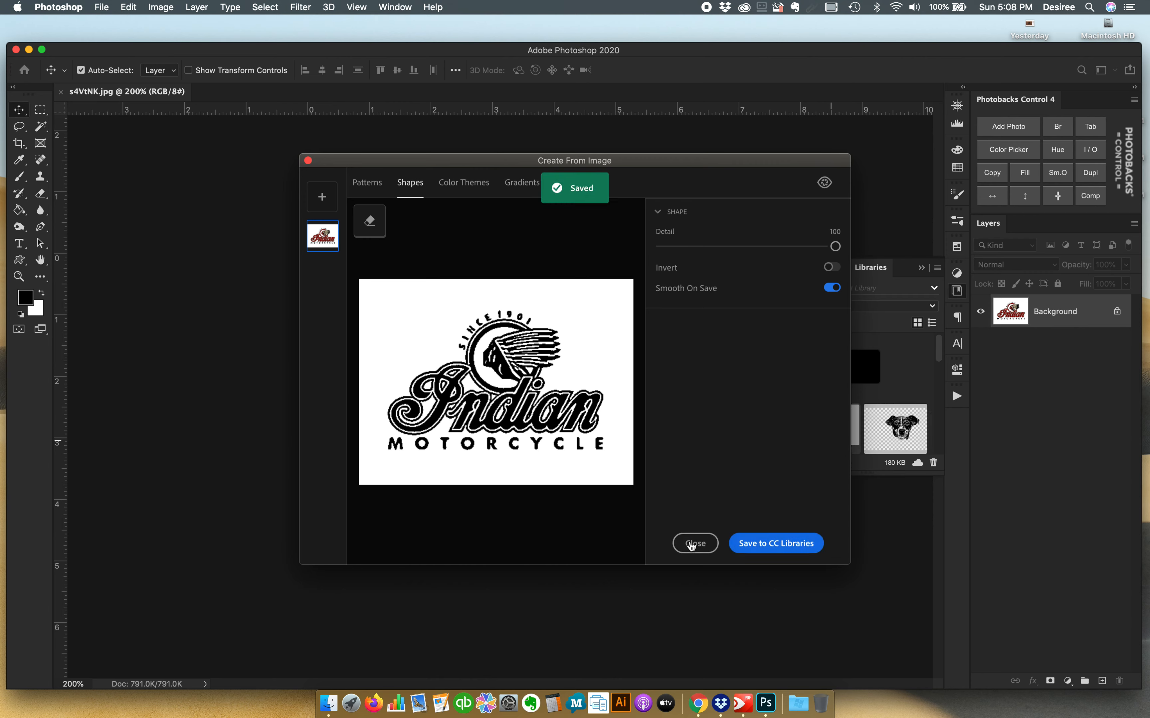
pyautogui.click(689, 543)
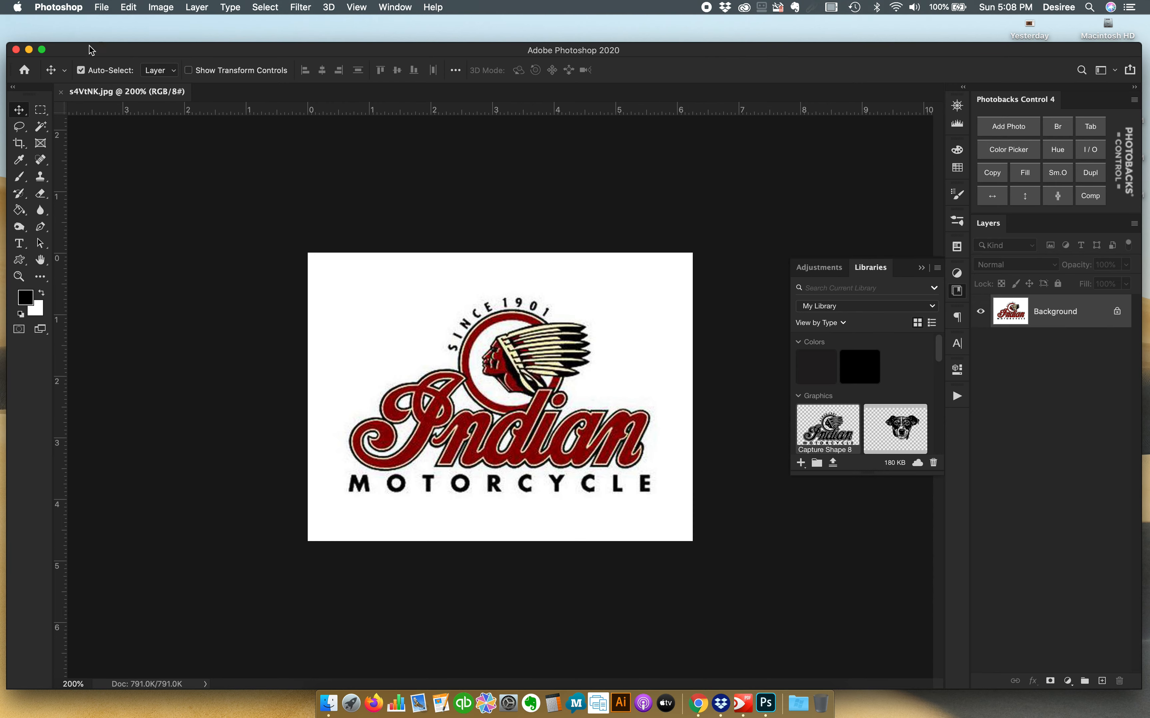
# - Create a blank document from the recent 3 x 2 in at 300 ppi preset
pyautogui.click(100, 7)
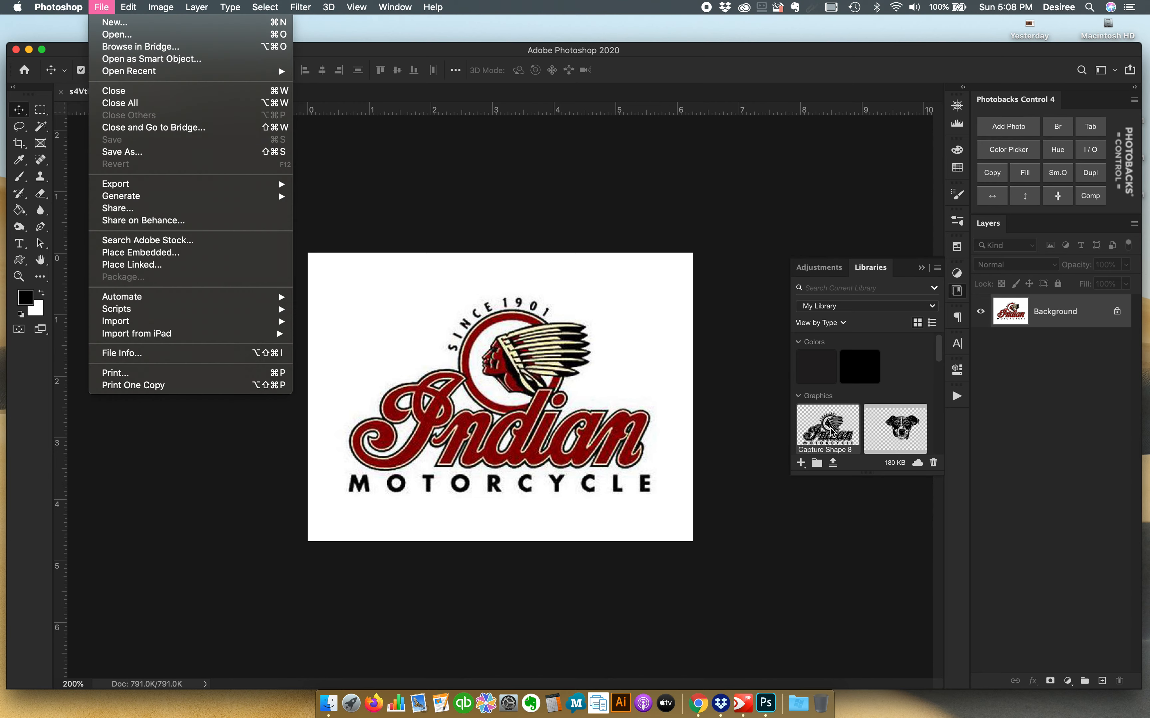
pyautogui.click(117, 34)
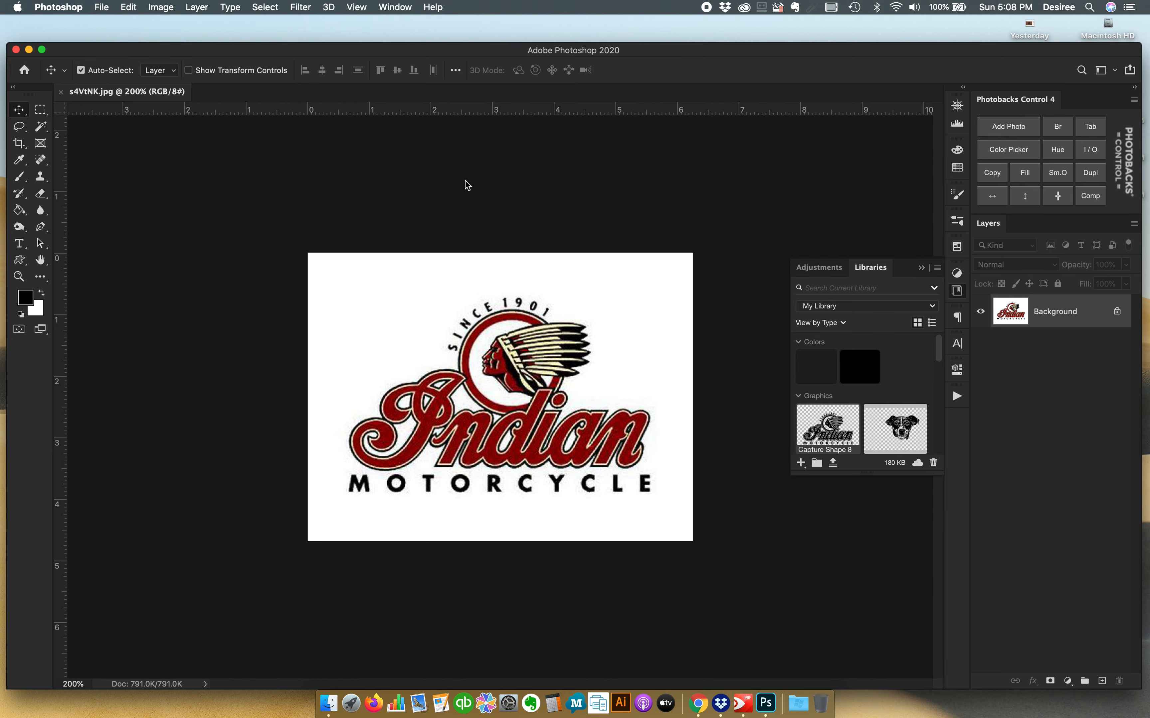
pyautogui.click(798, 430)
pyautogui.click(104, 7)
pyautogui.click(114, 25)
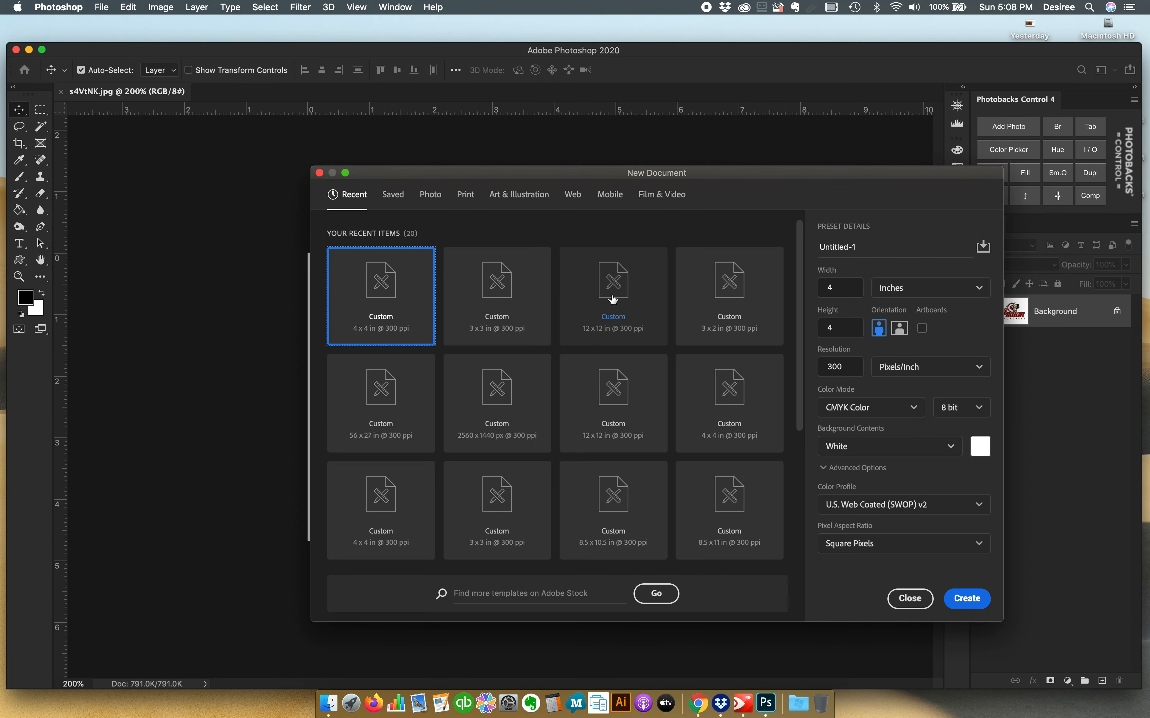
pyautogui.click(741, 307)
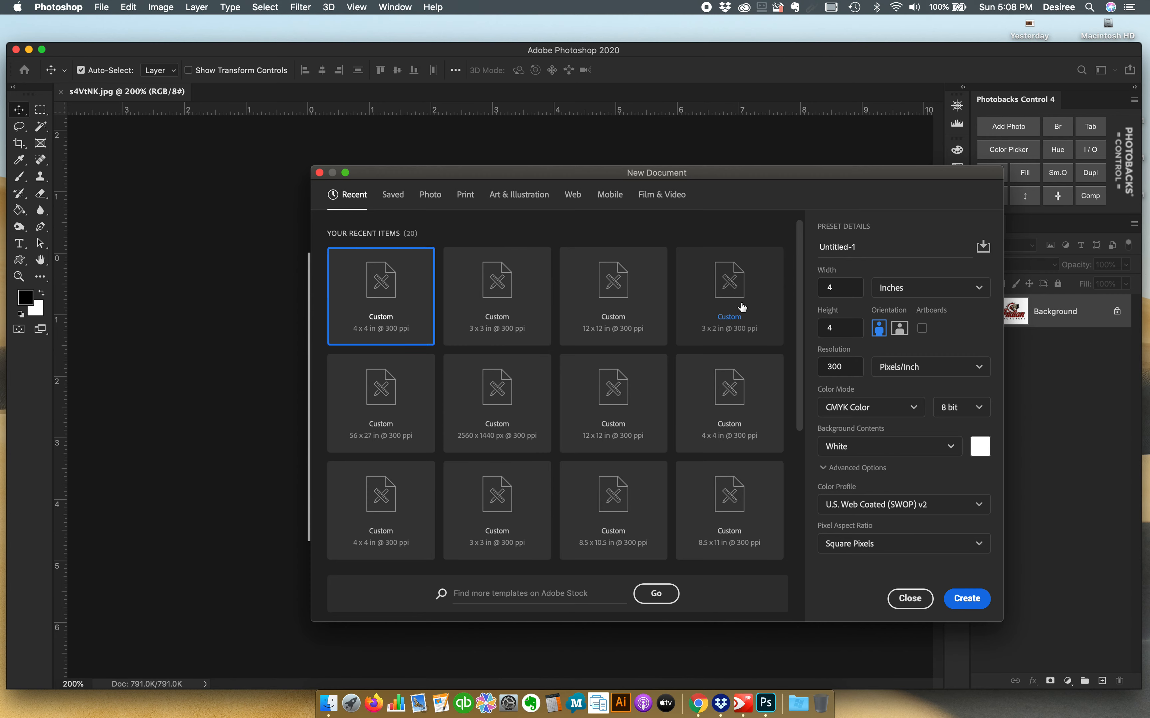
pyautogui.doubleClick(742, 307)
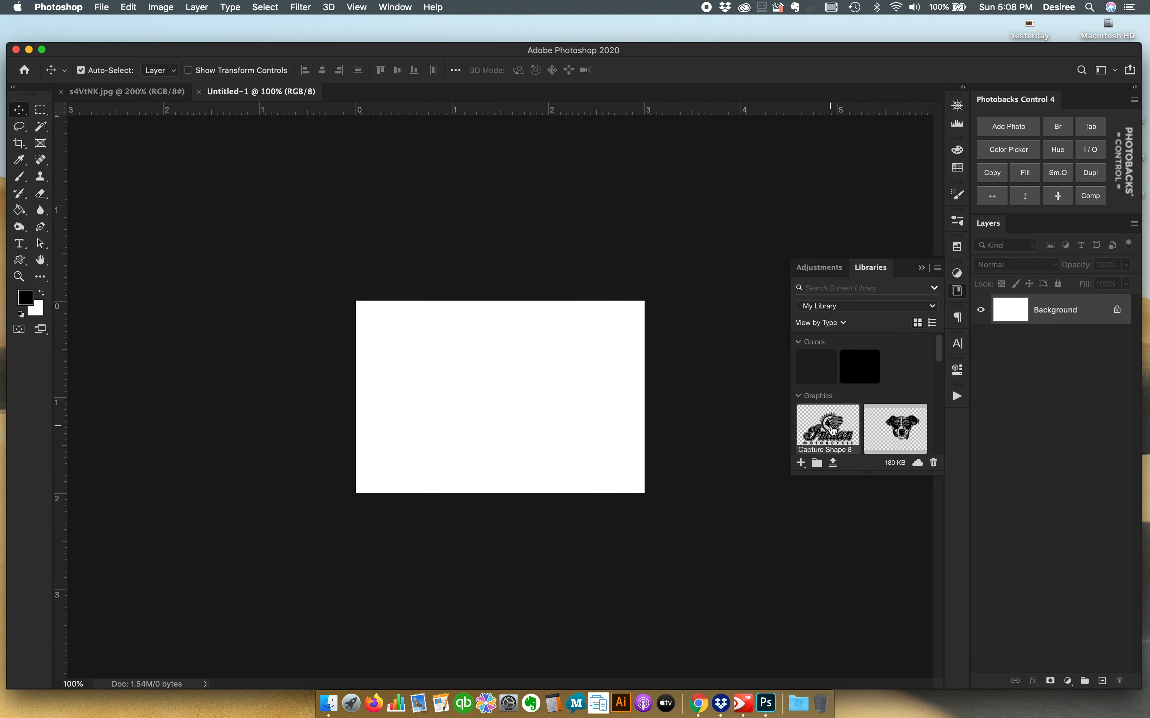
# - Place the newly captured Indian logo shape in the blank document, enlarge it to about 43%, and centre it on the canvas
pyautogui.moveTo(831, 430); pyautogui.dragTo(536, 402)
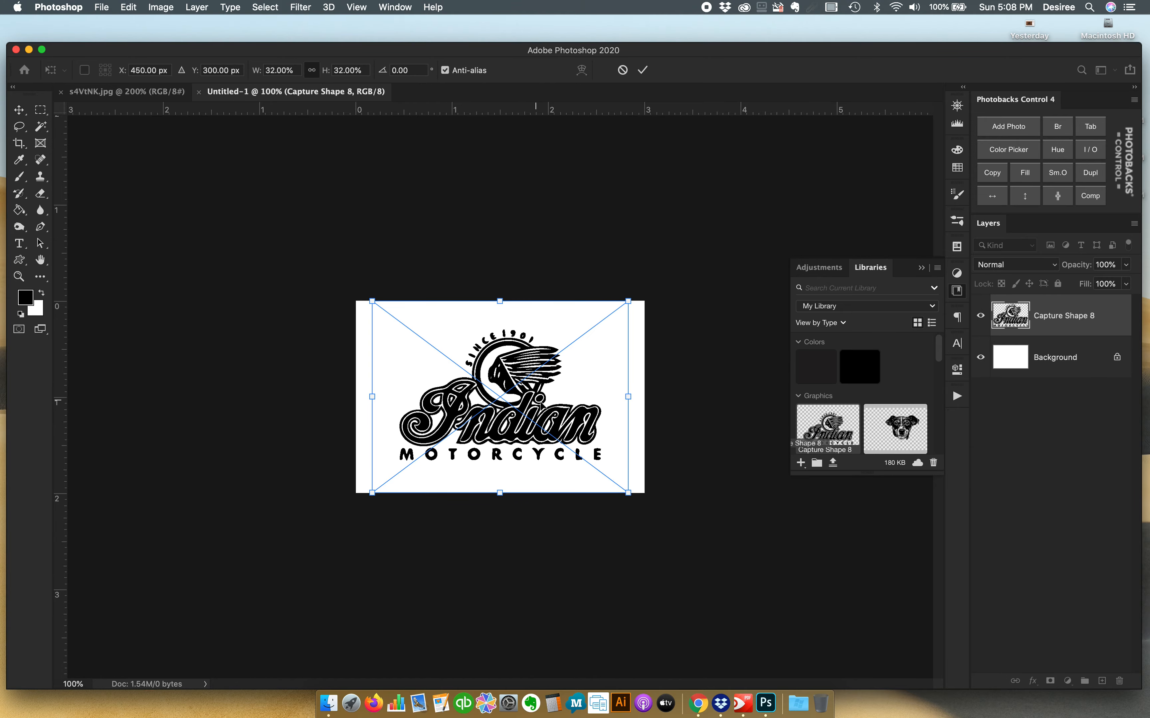
pyautogui.moveTo(628, 493); pyautogui.dragTo(719, 562)
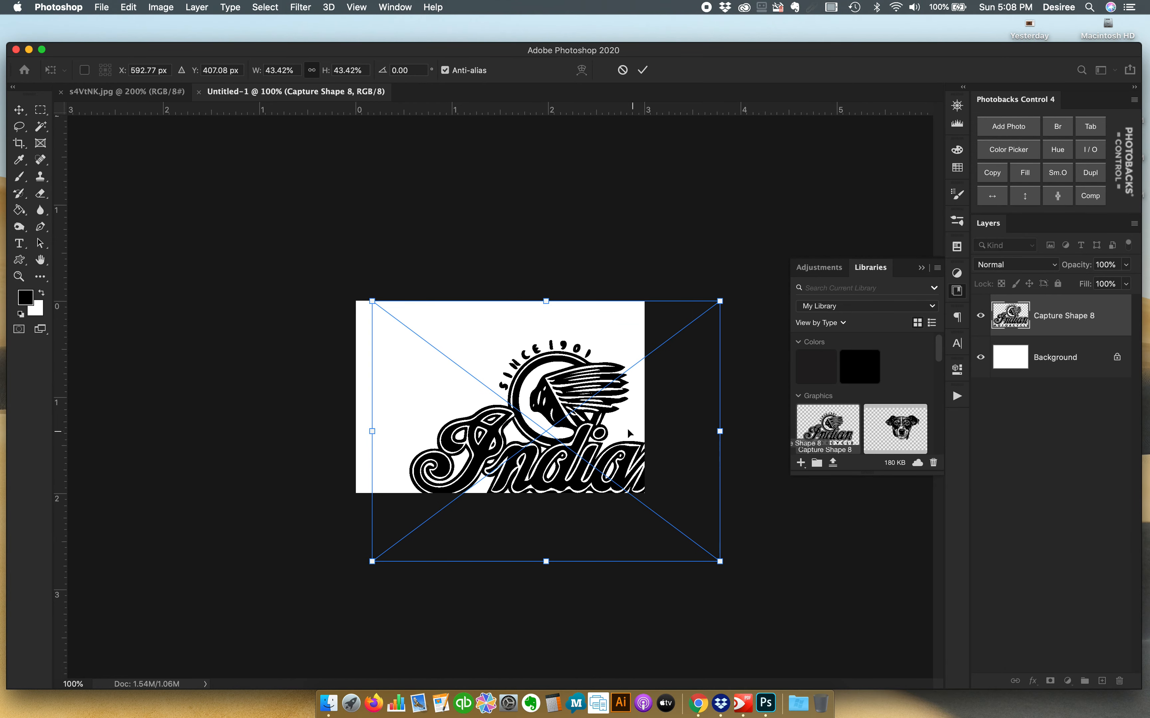
pyautogui.moveTo(622, 426); pyautogui.dragTo(591, 372)
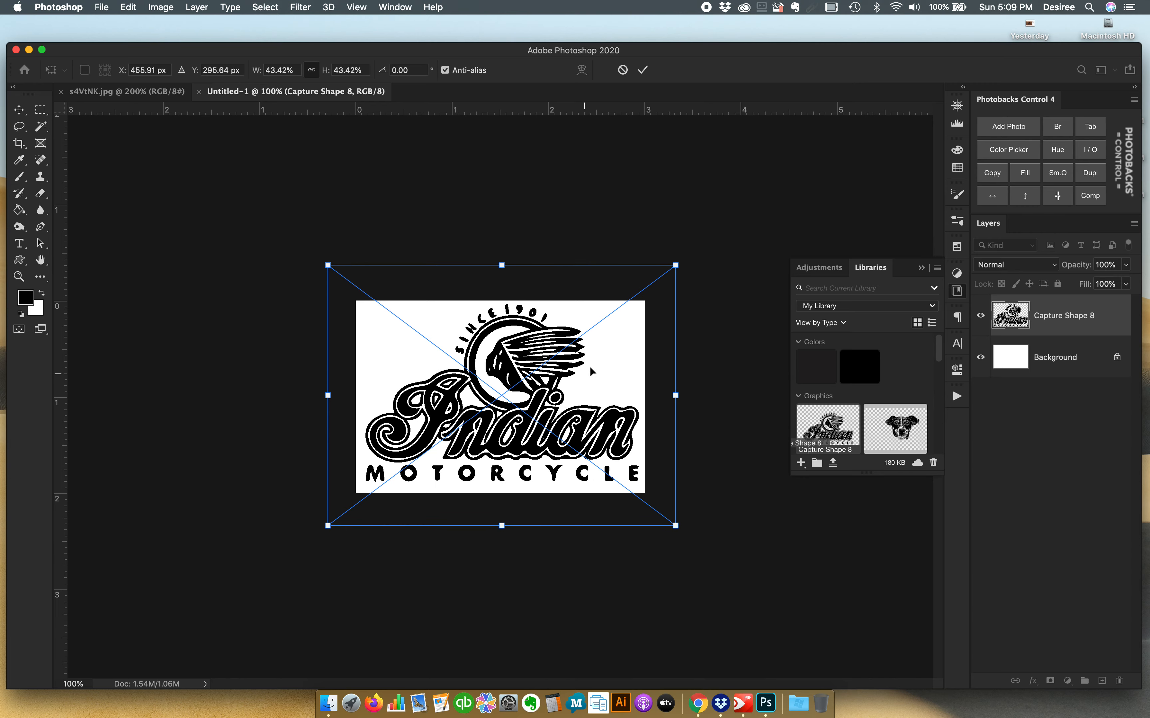
# - Rescale the placed logo to fit within the white canvas, then delete its layer
pyautogui.moveTo(675, 259); pyautogui.dragTo(544, 339)
pyautogui.moveTo(500, 429); pyautogui.dragTo(539, 395)
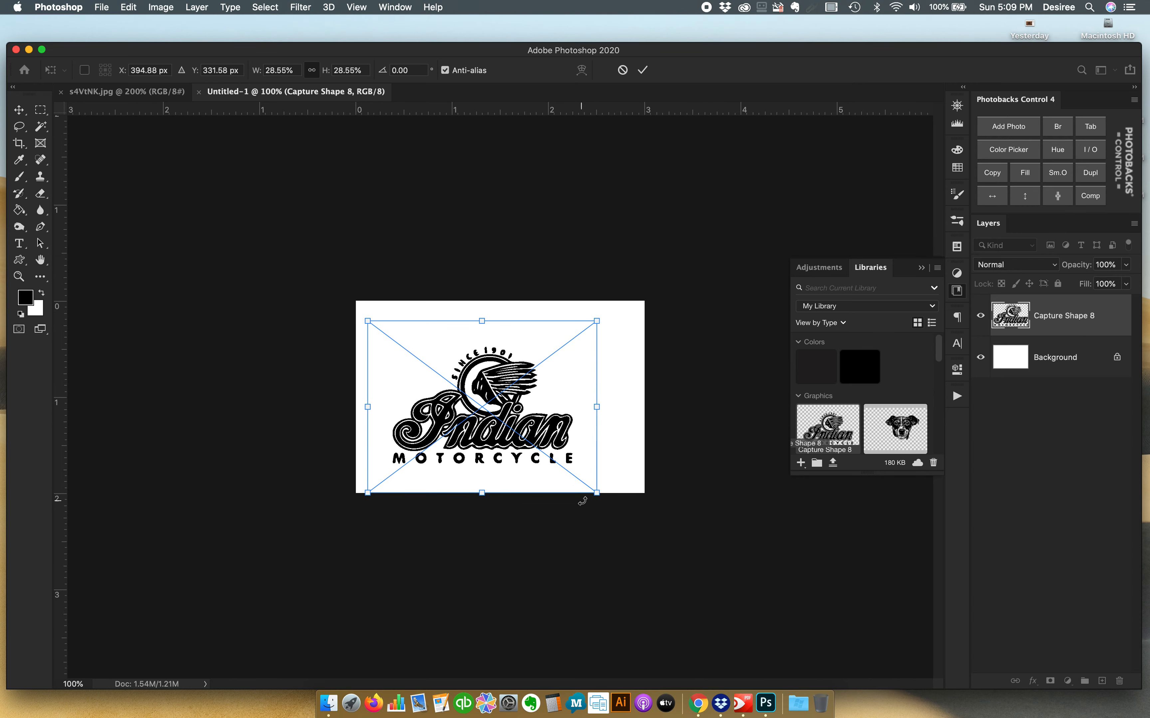
pyautogui.moveTo(597, 492); pyautogui.dragTo(635, 521)
pyautogui.moveTo(567, 444)
pyautogui.mouseDown()
pyautogui.moveTo(568, 399)
pyautogui.moveTo(569, 419)
pyautogui.mouseUp()
pyautogui.press('Return')
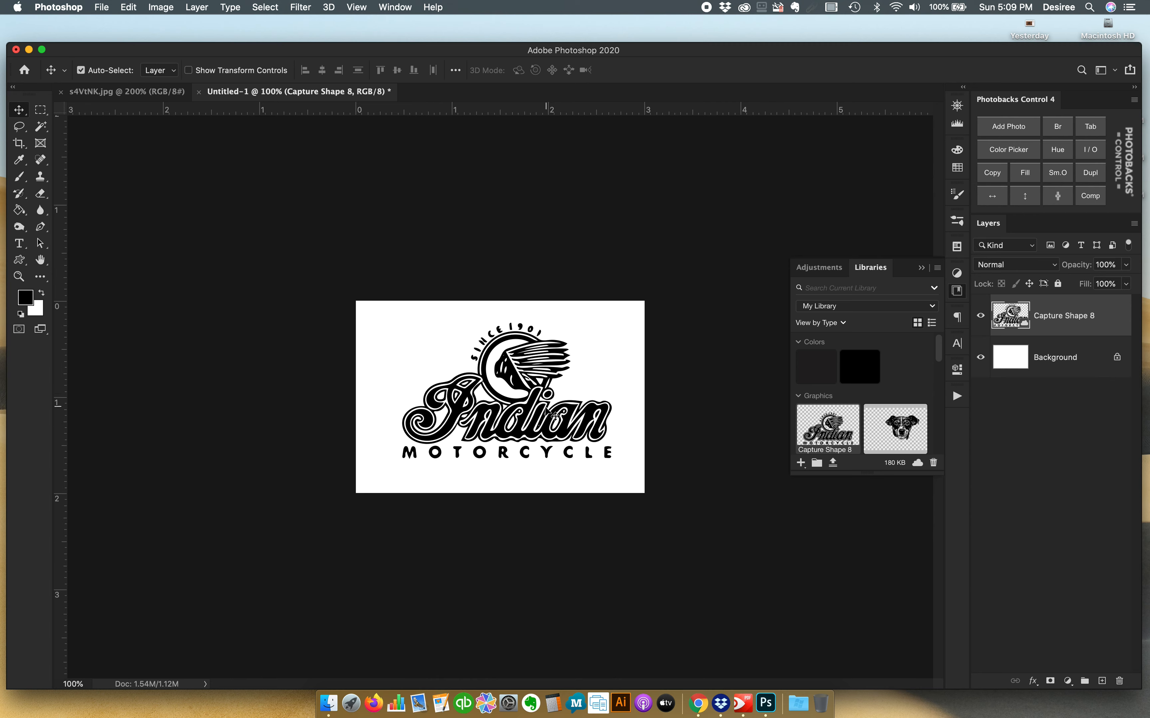
pyautogui.moveTo(542, 416); pyautogui.dragTo(537, 412)
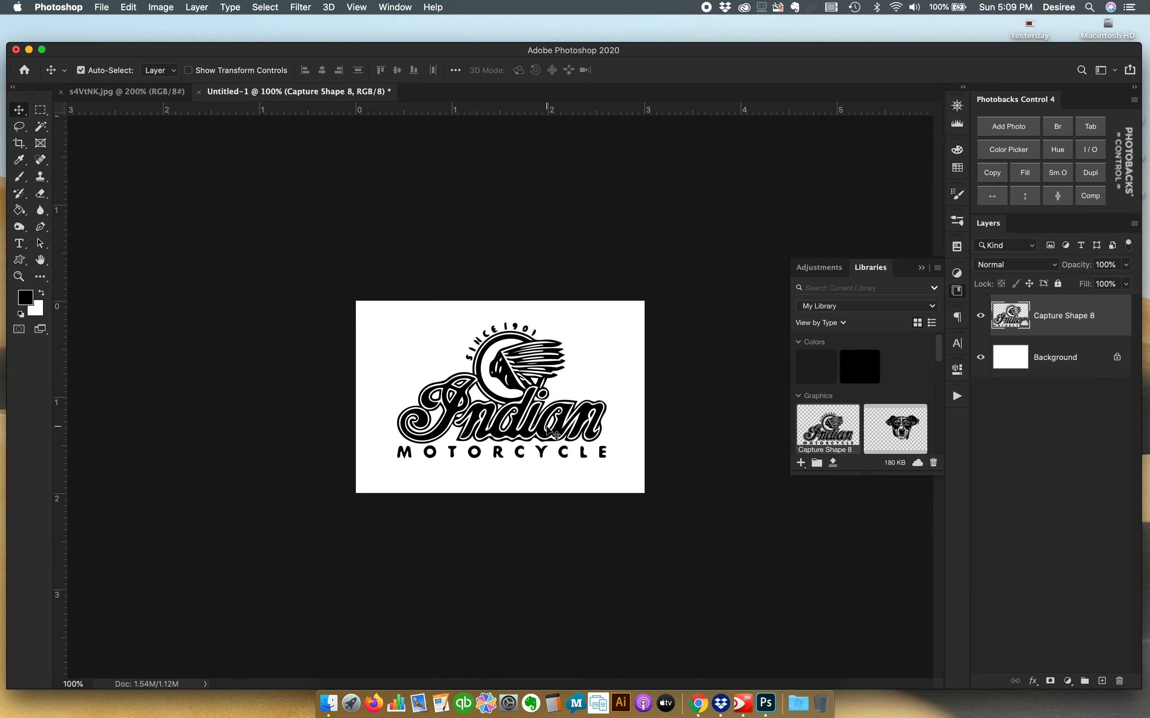
pyautogui.press('Delete')
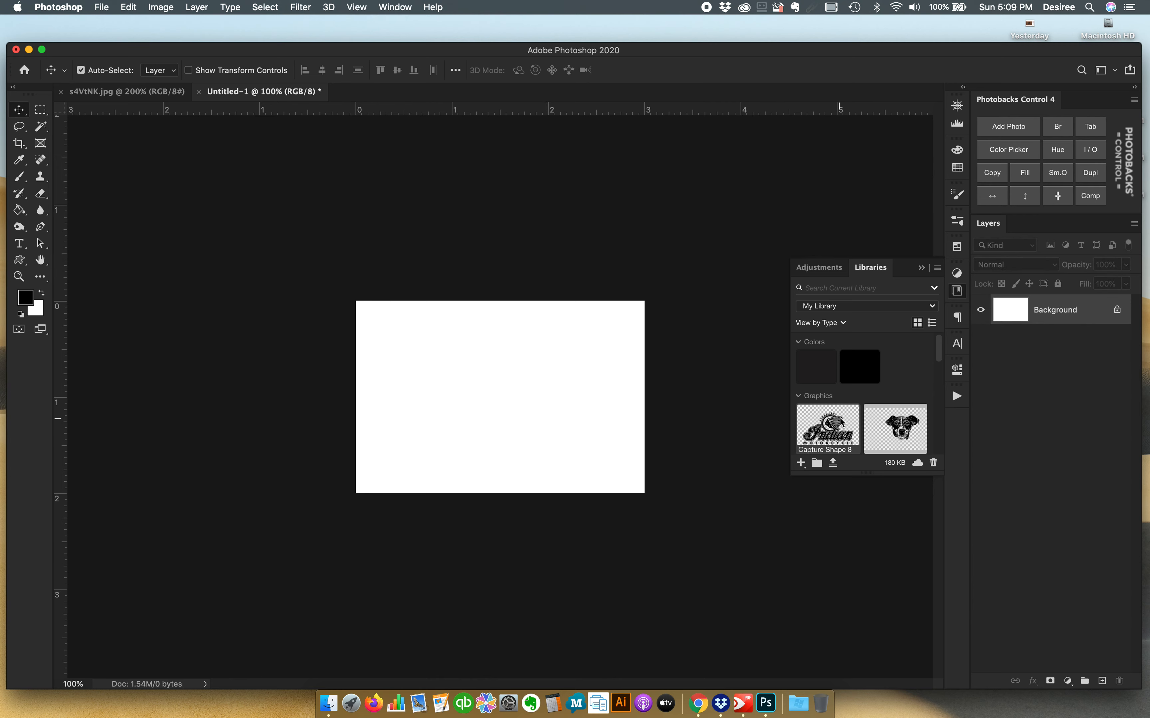
# - Place Capture Shape 5, the winged Indian logo, from the library and scale it to about 24%
pyautogui.scroll(-2, 841, 422)
pyautogui.scroll(-3, 841, 422)
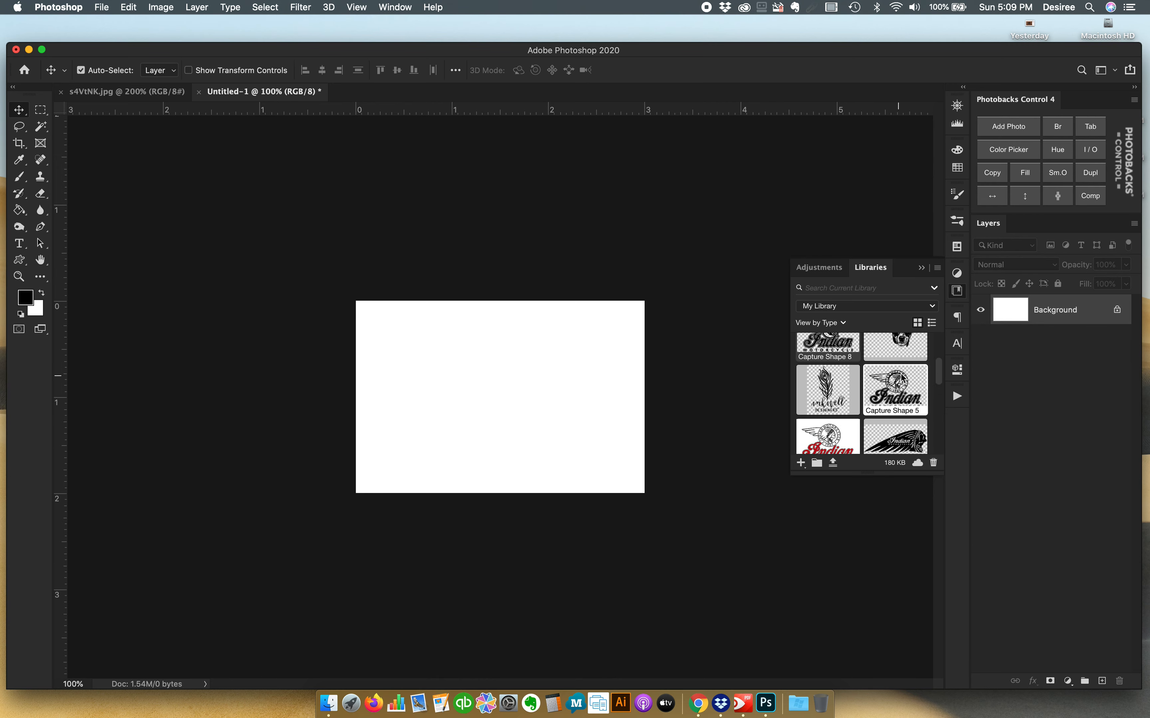
pyautogui.moveTo(896, 389); pyautogui.dragTo(439, 404)
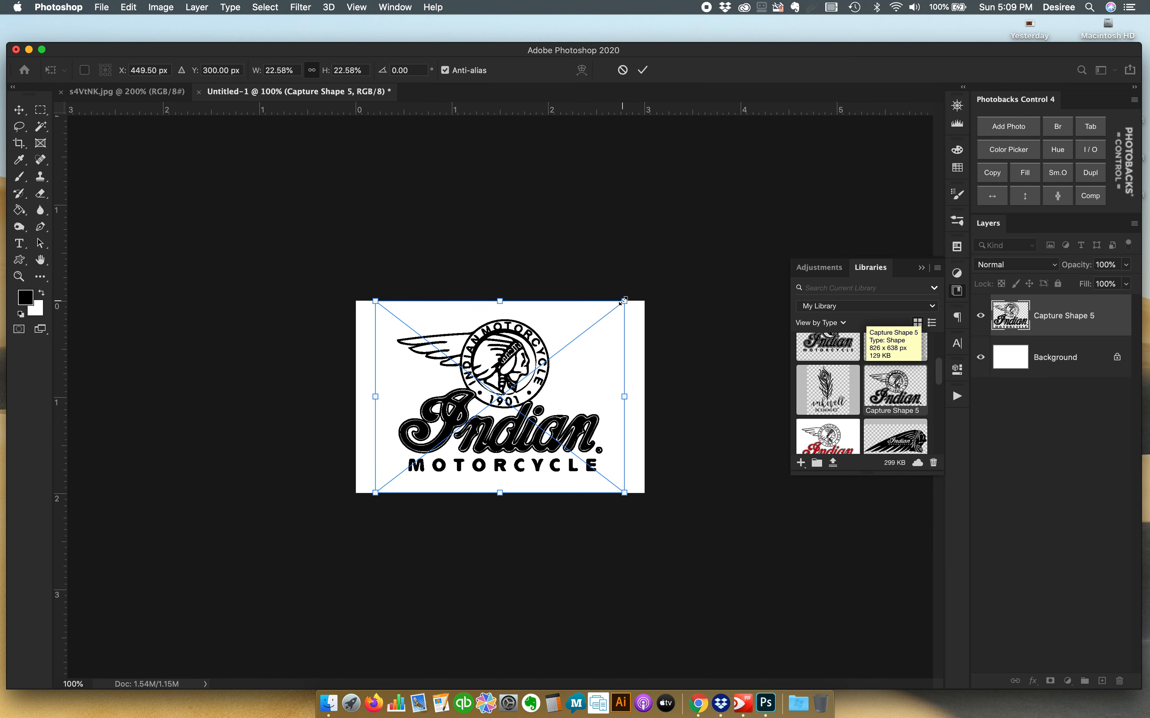
pyautogui.moveTo(623, 300); pyautogui.dragTo(643, 286)
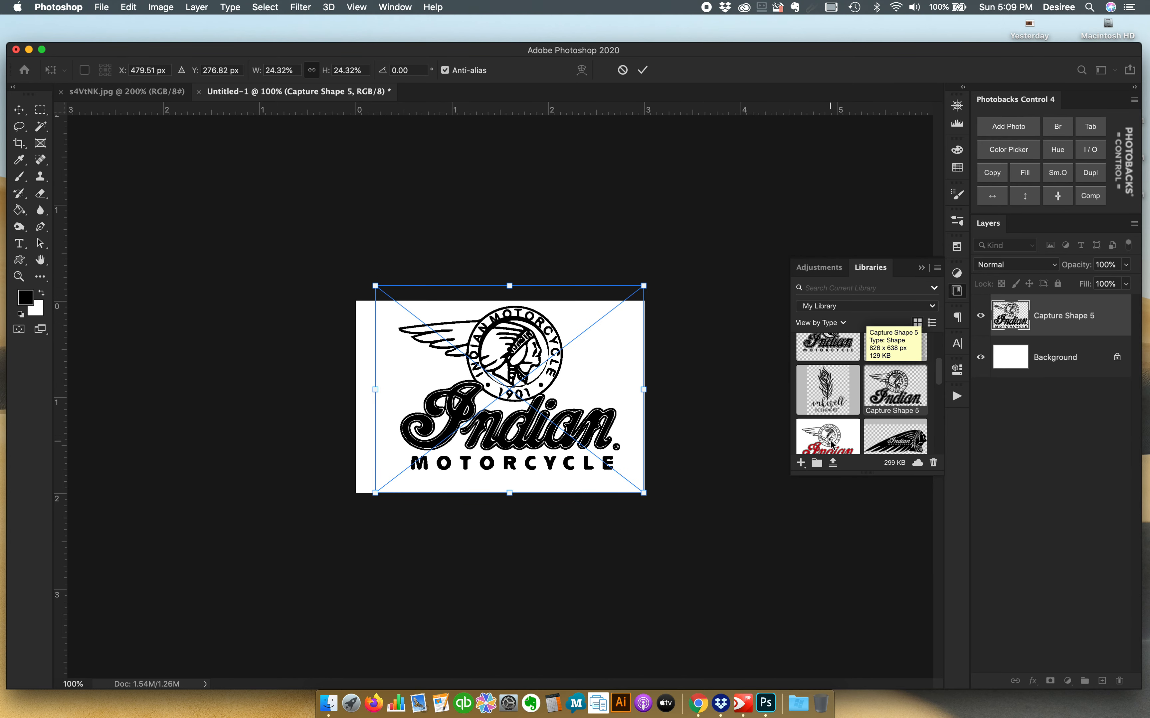
pyautogui.press('Return')
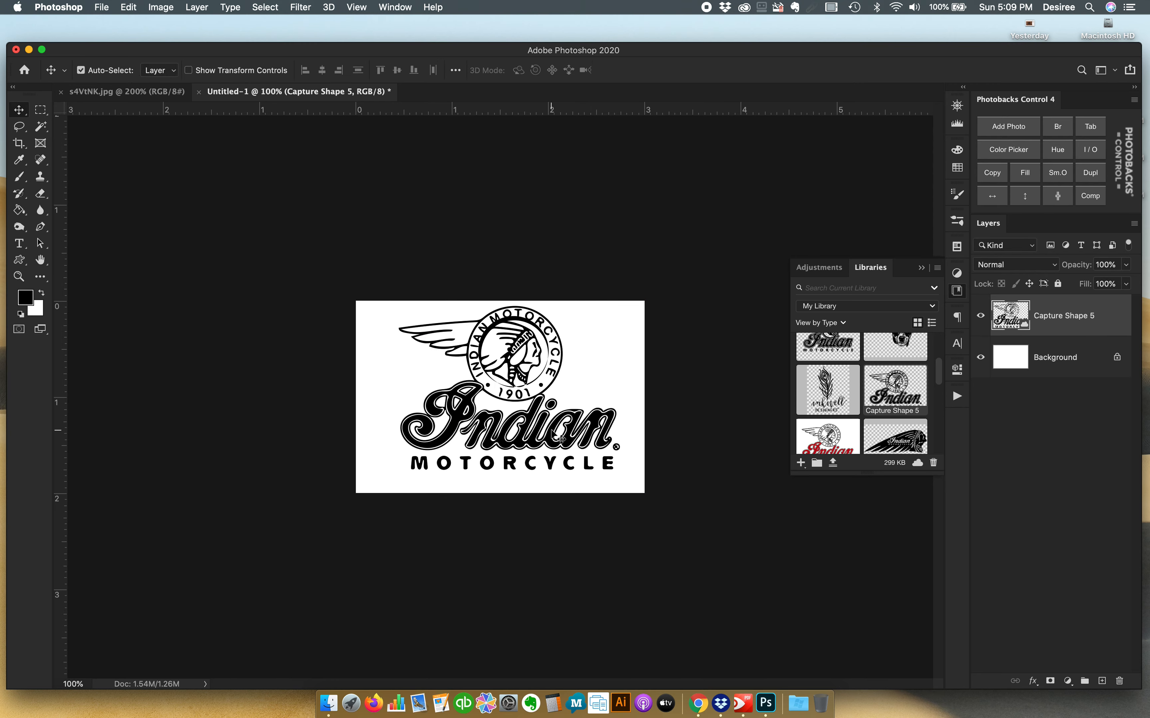
# - Open the red Indian Motorcycle graphic from the library and zoom in to 500% to examine its edge quality
pyautogui.doubleClick(811, 446)
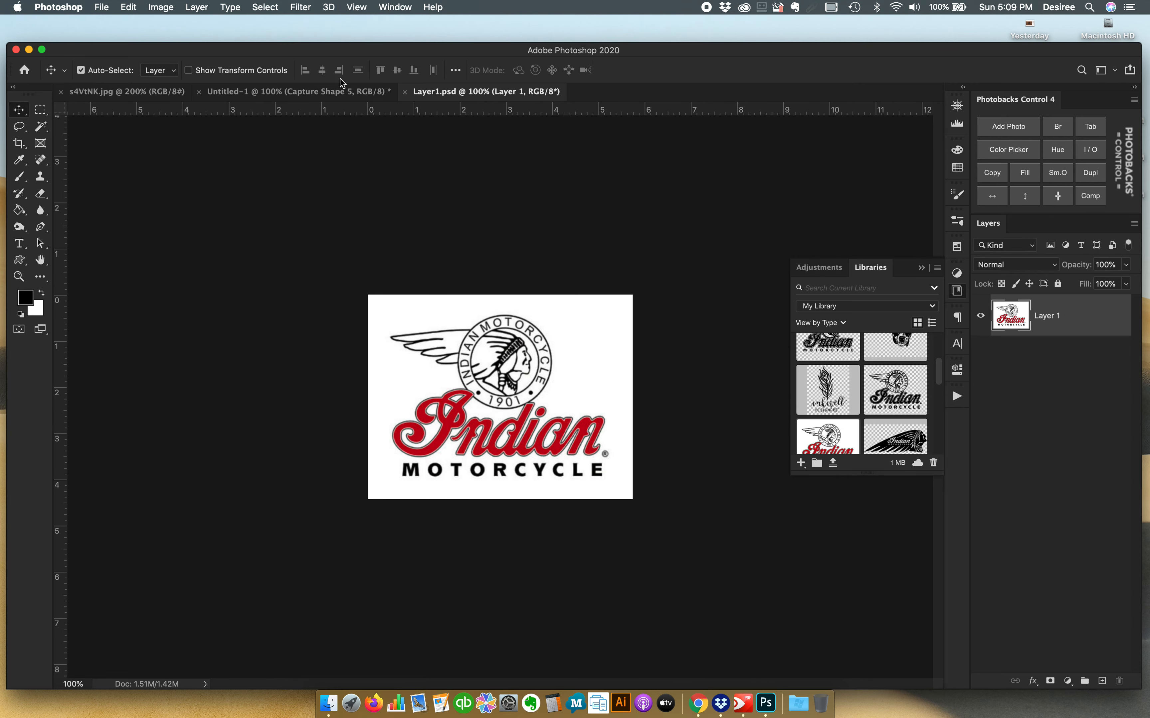
pyautogui.click(324, 94)
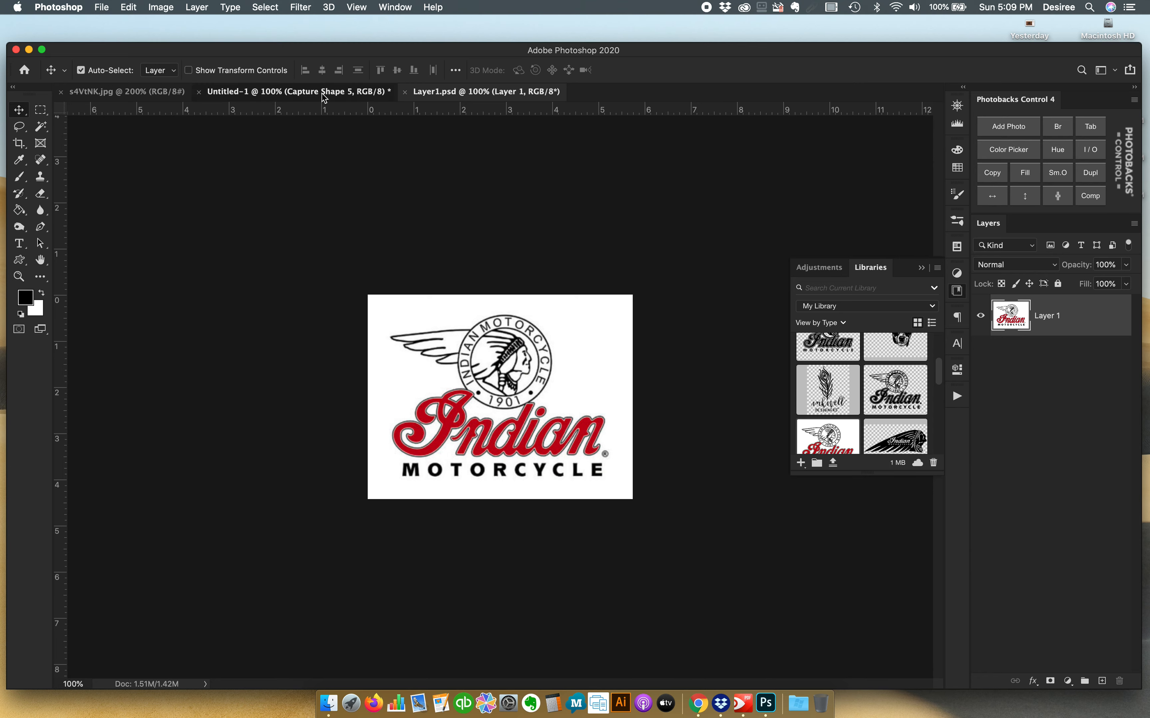
pyautogui.click(468, 93)
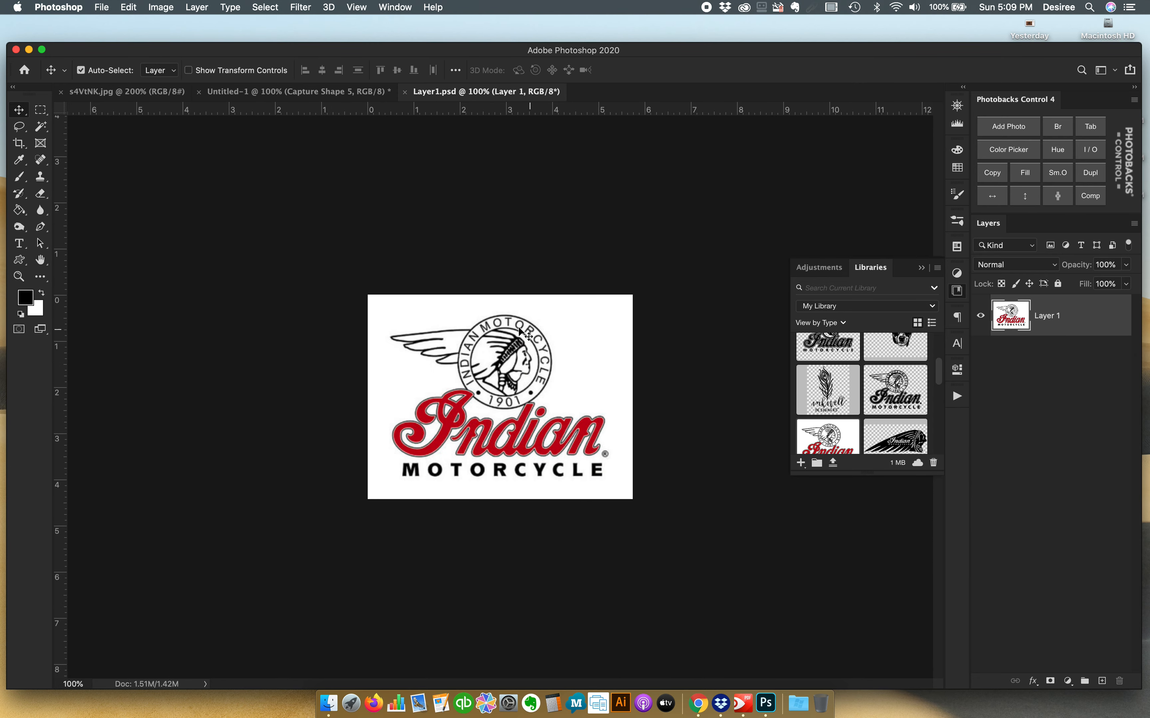
pyautogui.press('super+equal')
pyautogui.press('super+equal')
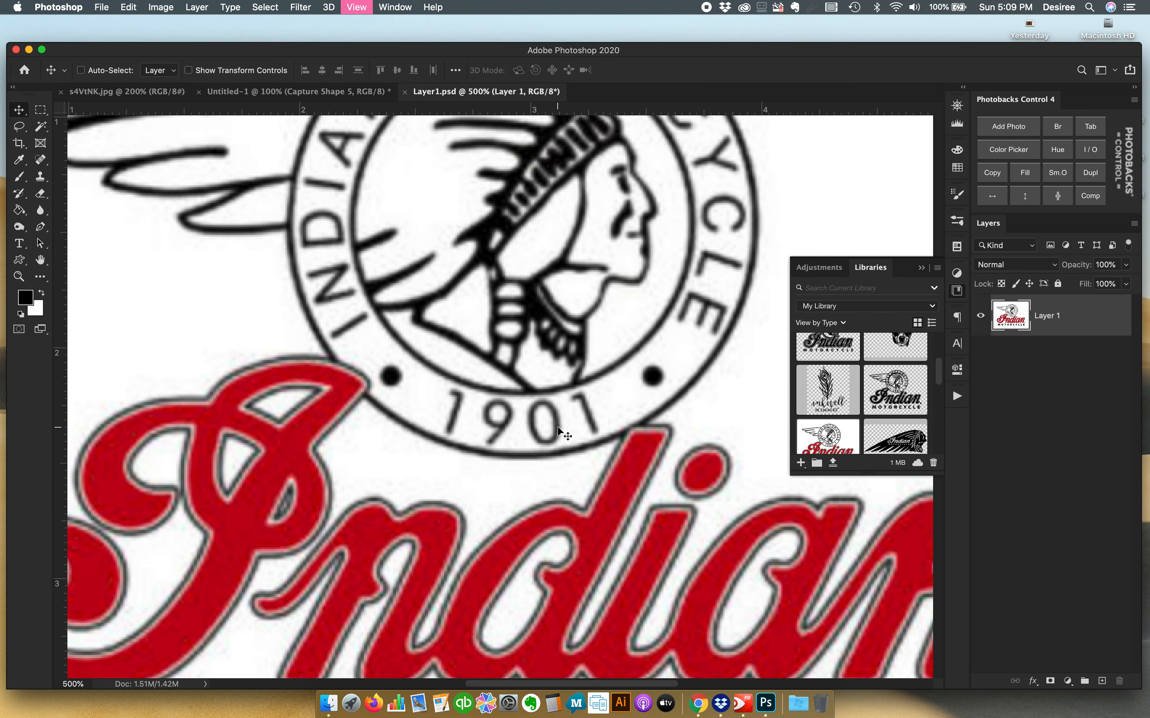
pyautogui.press('super+minus')
pyautogui.press('super+minus')
pyautogui.press('super+minus')
pyautogui.press('super+minus')
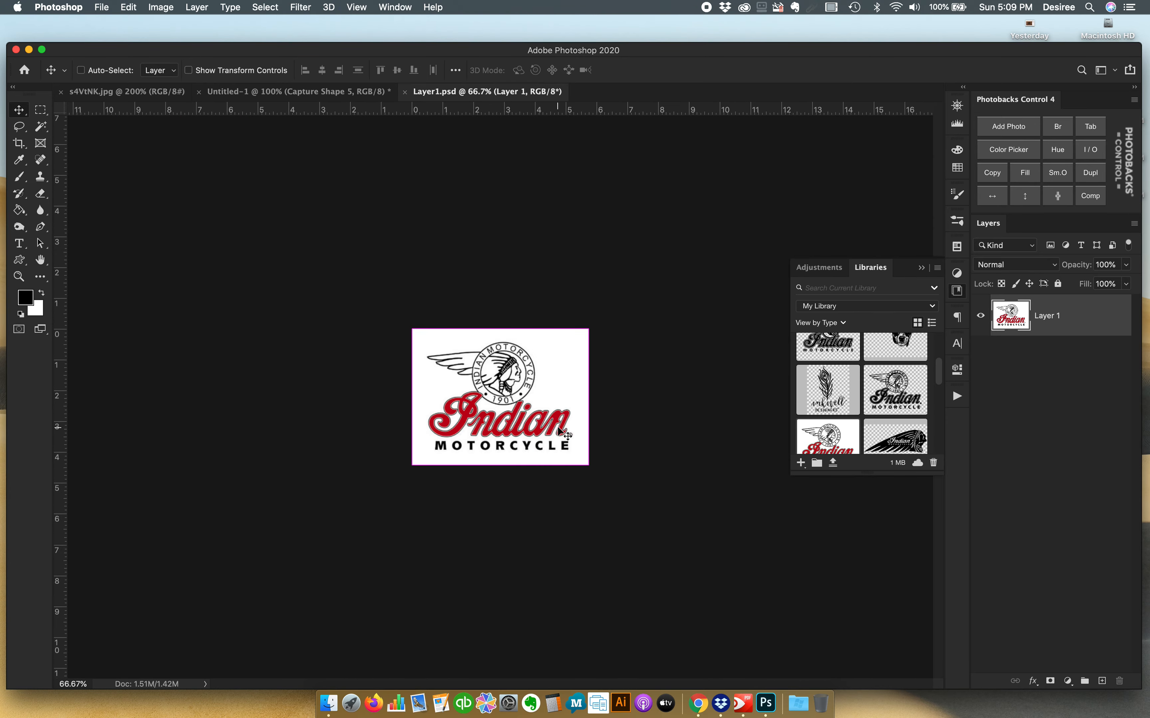
pyautogui.press('super+equal')
pyautogui.press('super+equal')
pyautogui.press('super+equal')
pyautogui.press('super+minus')
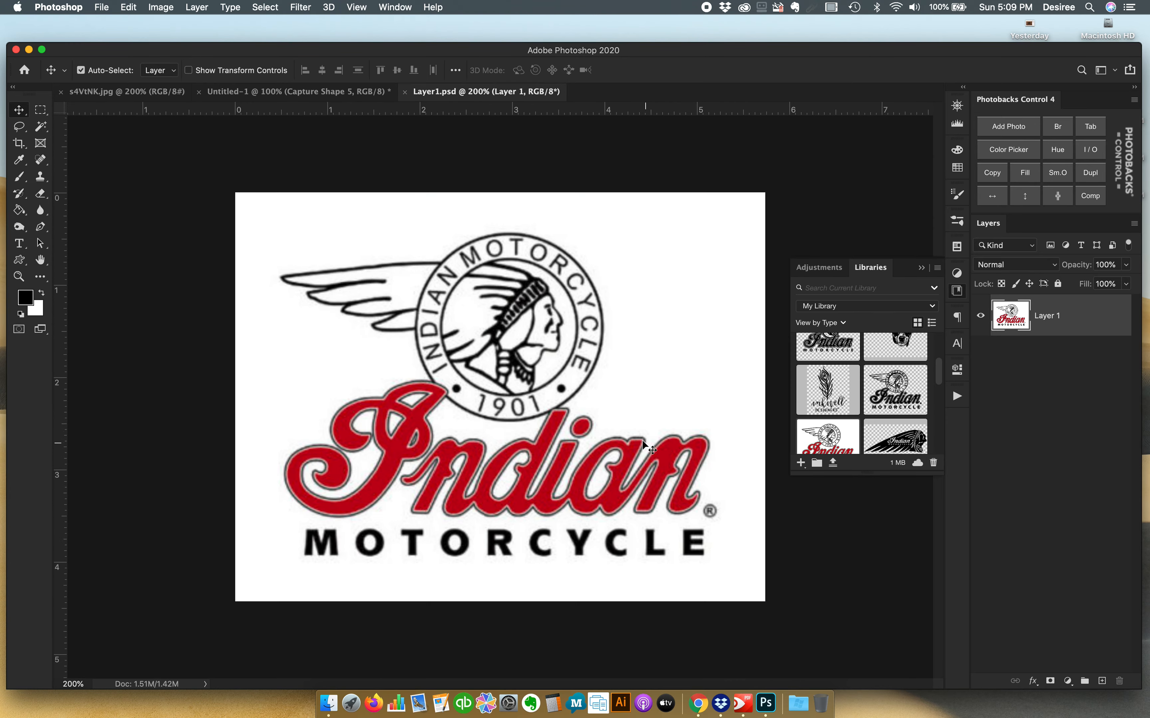
# - In the Untitled-1 document, enlarge the placed Indian logo to about 48% and move it up over the canvas
pyautogui.click(307, 93)
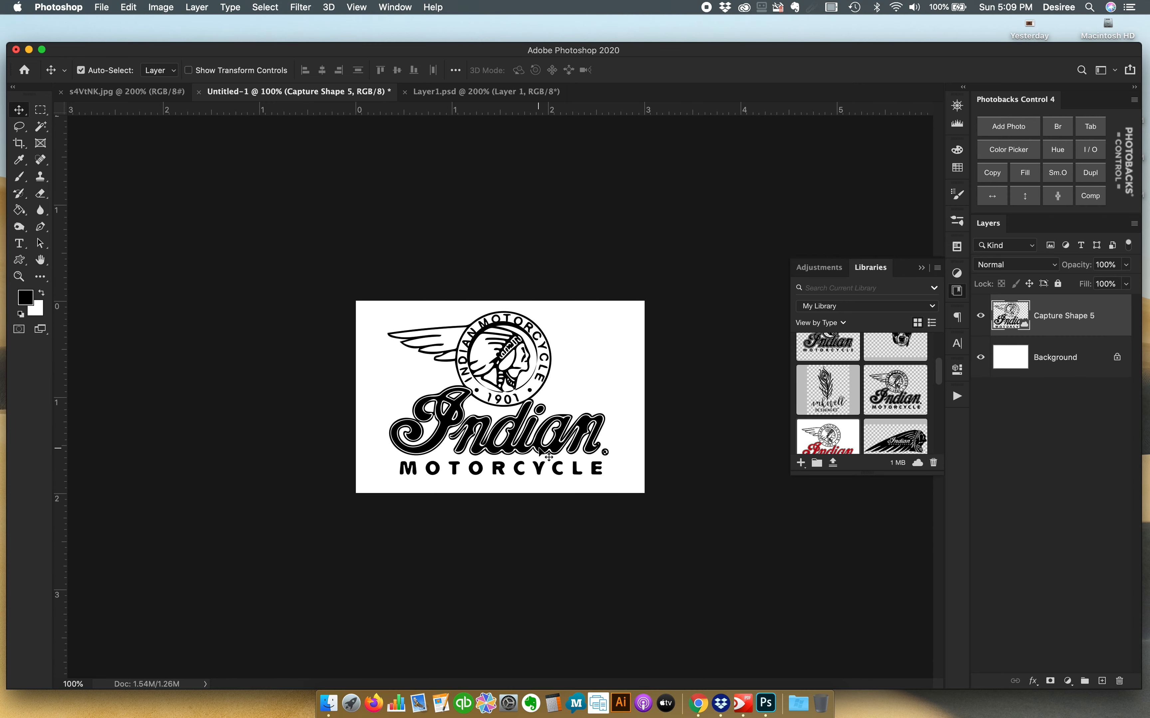
pyautogui.press('super+t')
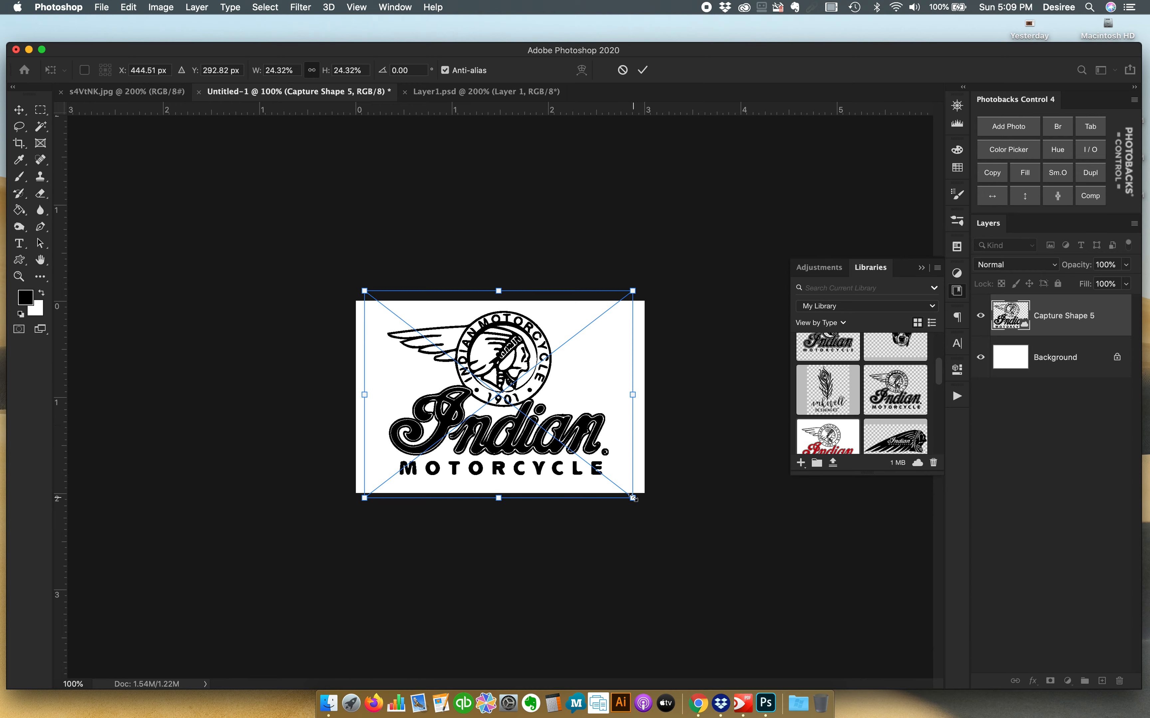
pyautogui.moveTo(633, 497); pyautogui.dragTo(901, 677)
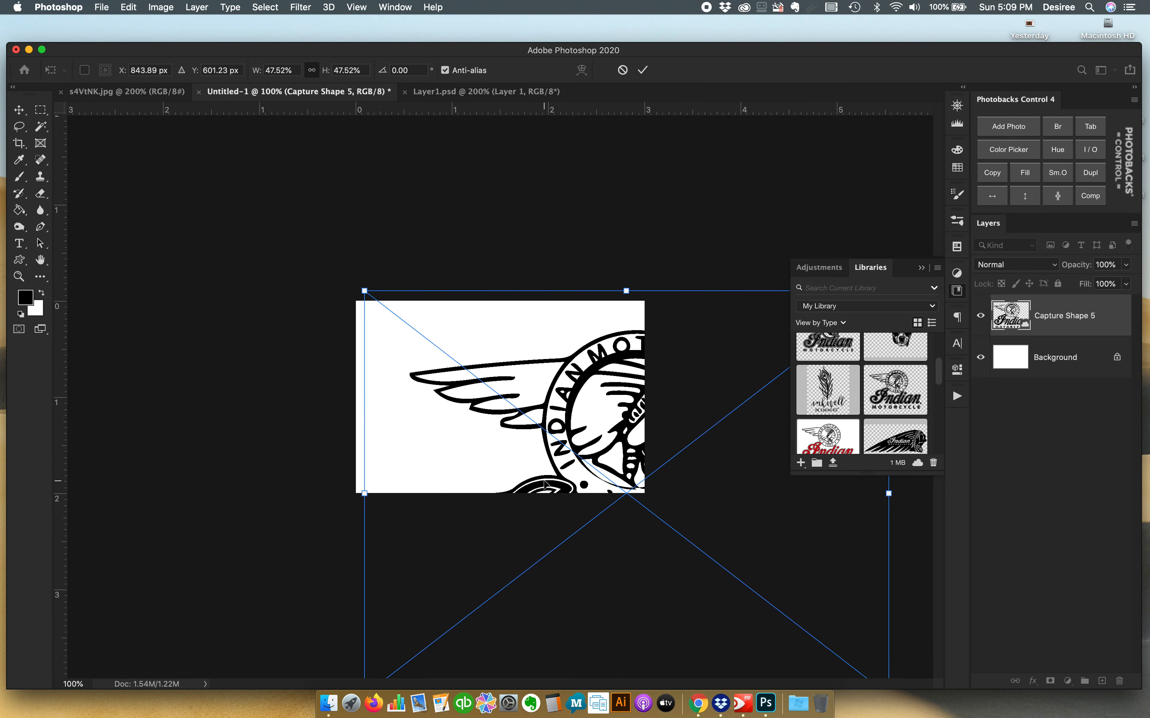
pyautogui.moveTo(544, 482); pyautogui.dragTo(449, 357)
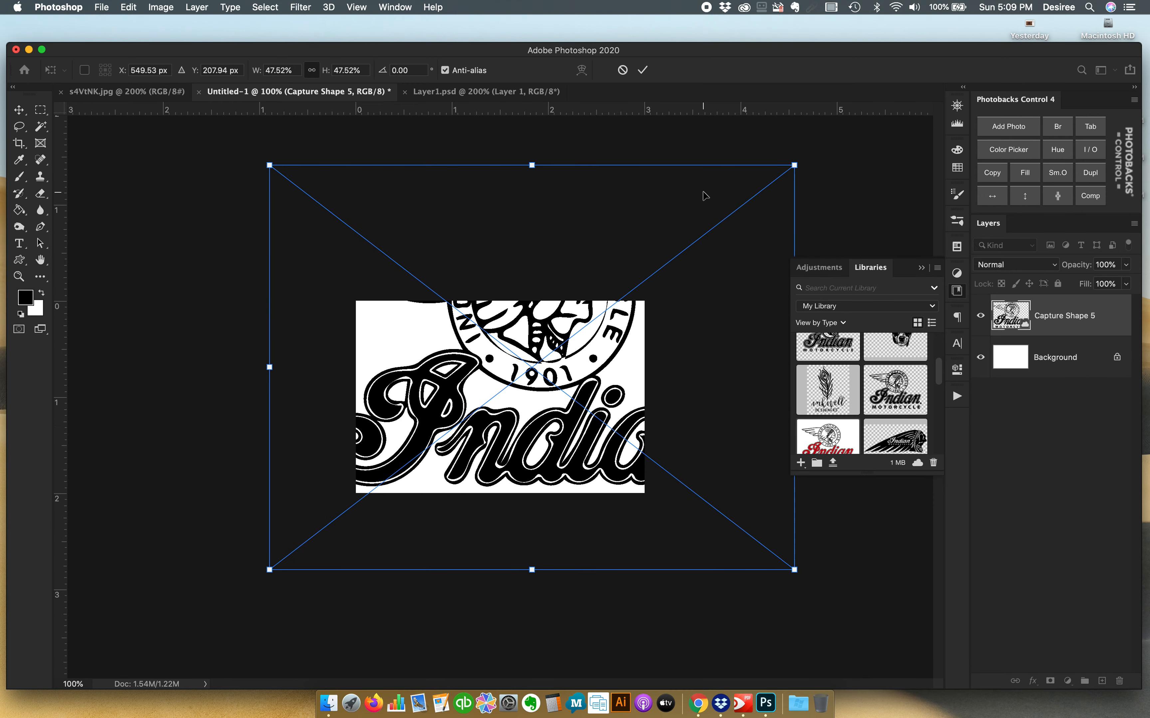
# - Scale the enlarged logo back down and position it so the whole design fits within the white canvas
pyautogui.moveTo(797, 158); pyautogui.dragTo(585, 326)
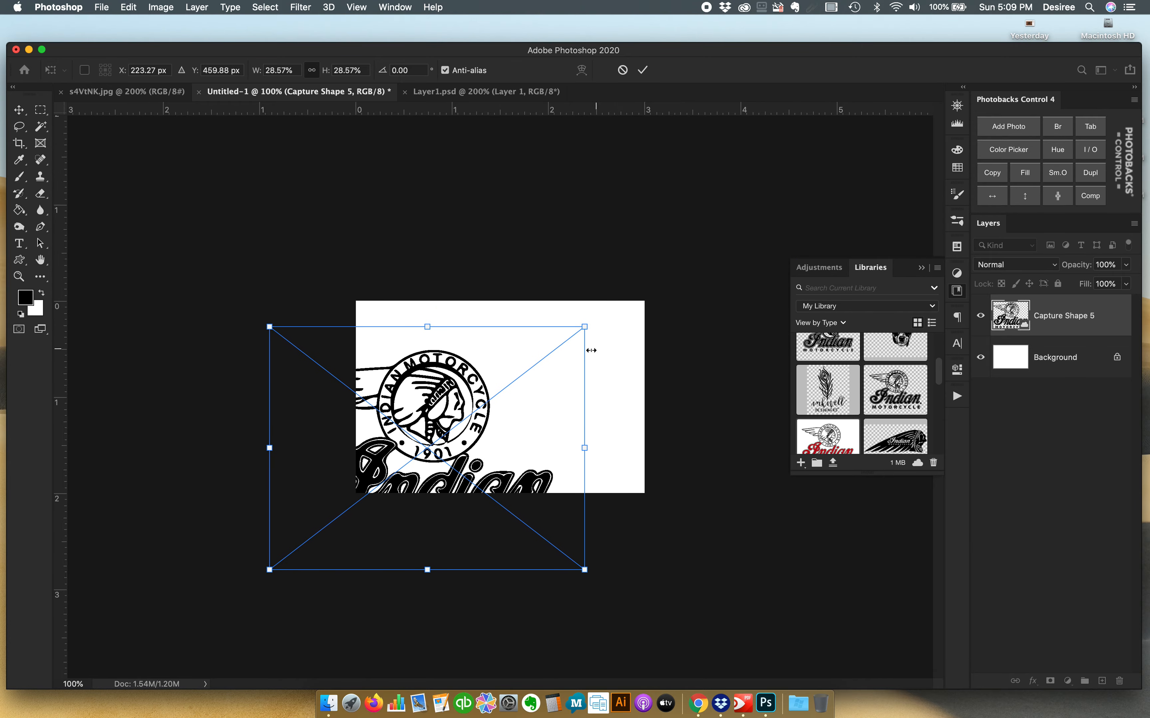
pyautogui.moveTo(538, 398); pyautogui.dragTo(621, 349)
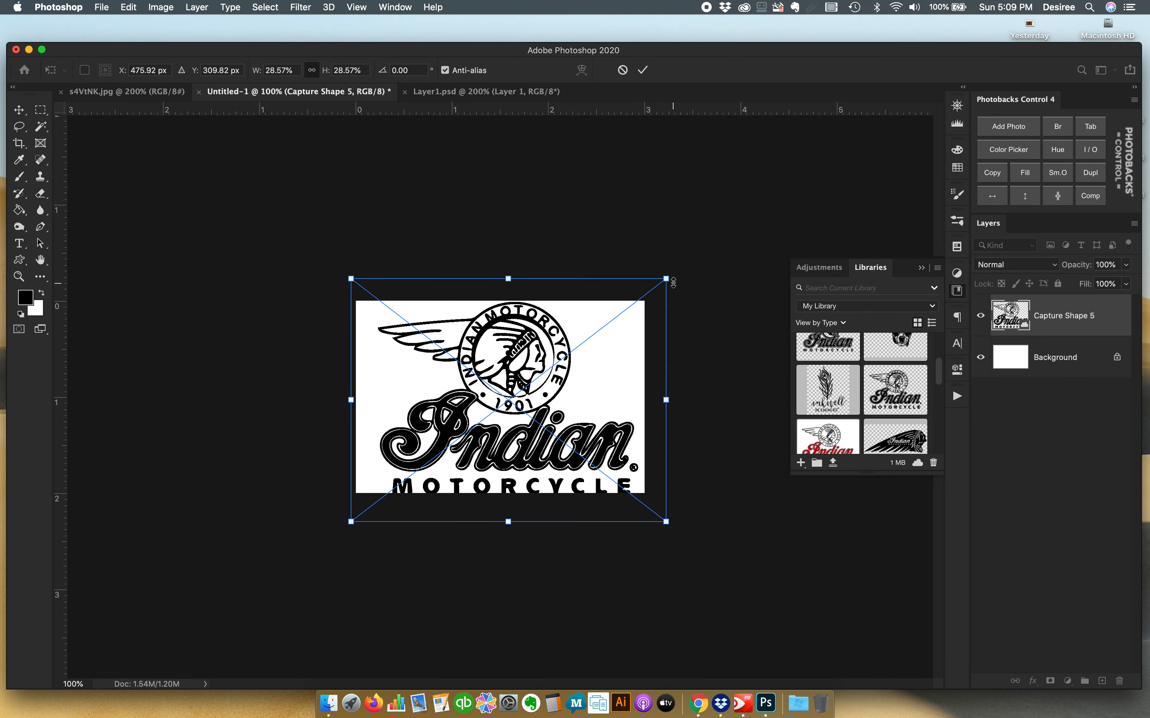
pyautogui.moveTo(666, 279); pyautogui.dragTo(633, 301)
pyautogui.moveTo(597, 385); pyautogui.dragTo(604, 372)
pyautogui.press('Return')
pyautogui.click(701, 390)
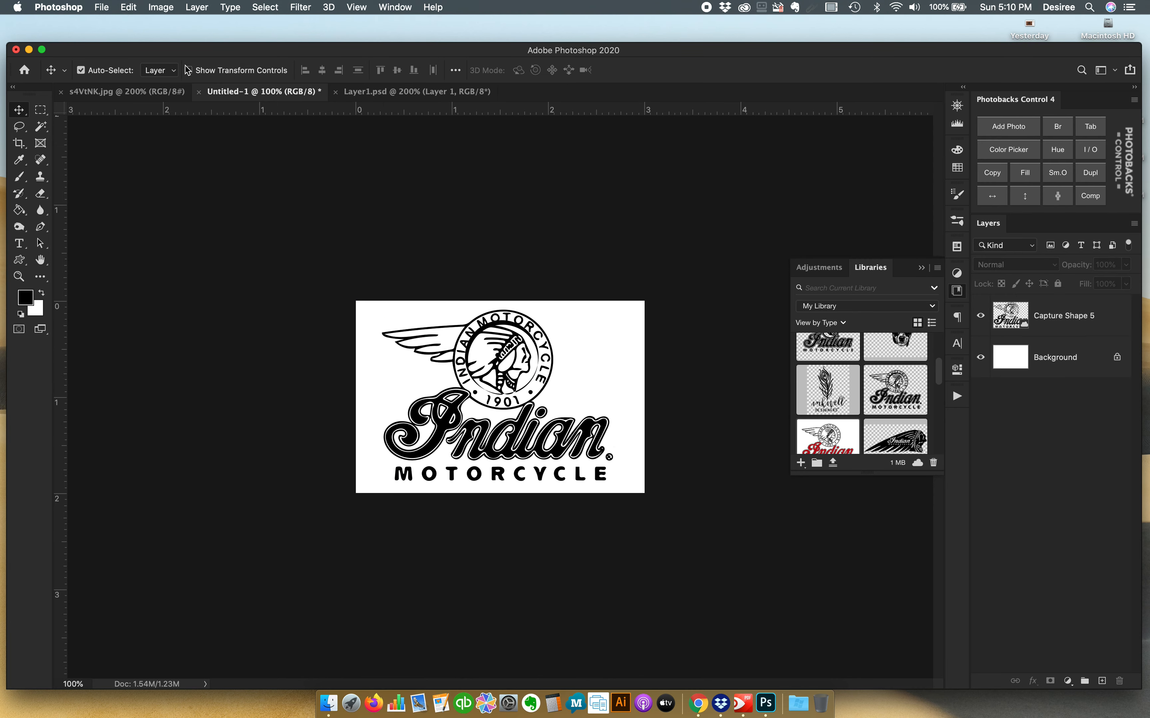
# - Save a PNG copy named indian in the Glowforge Files folder, using the large file size option
pyautogui.click(99, 6)
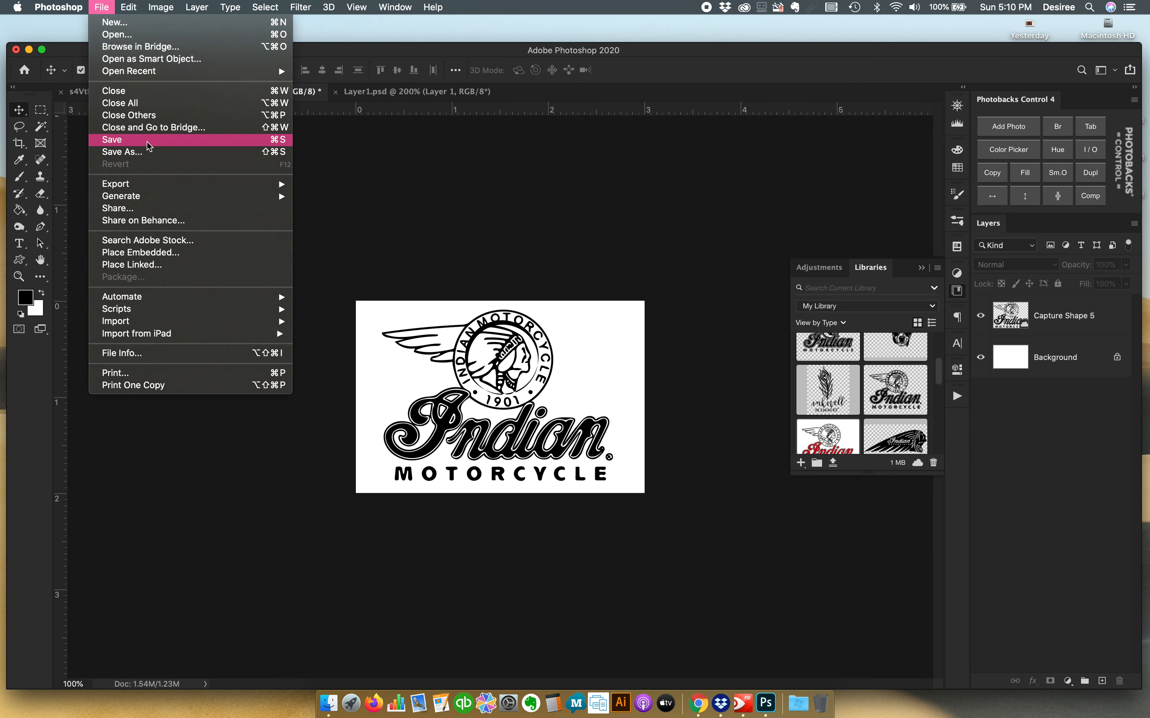
pyautogui.click(142, 139)
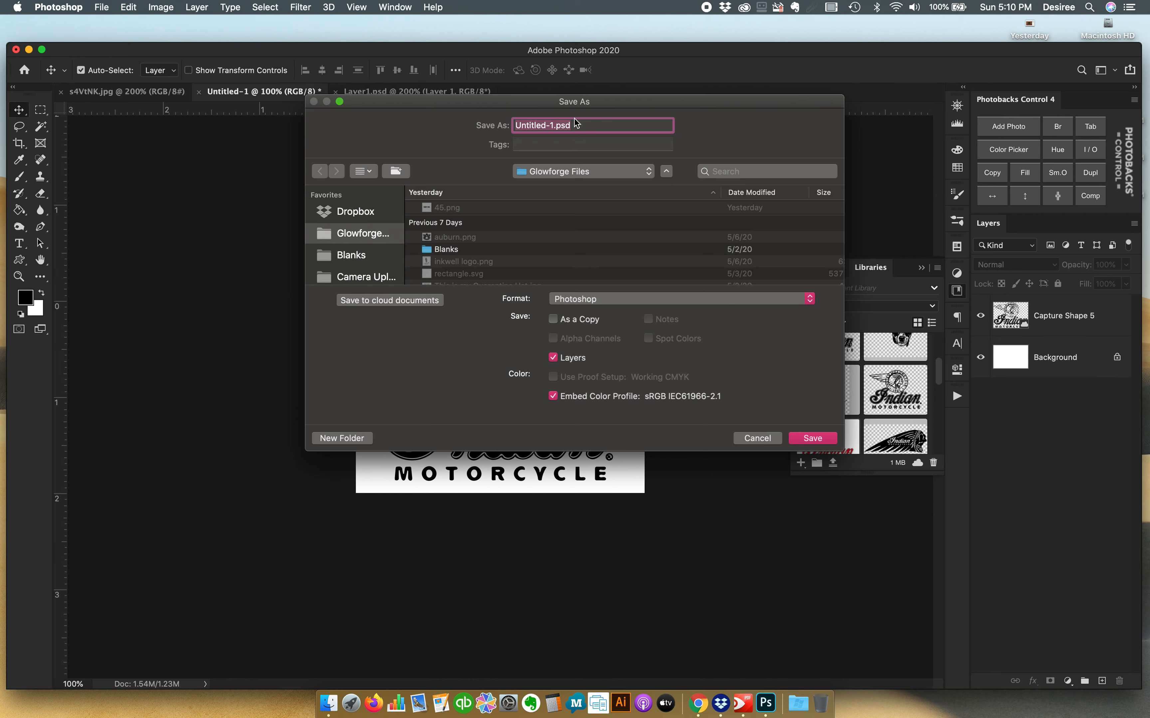
pyautogui.click(637, 299)
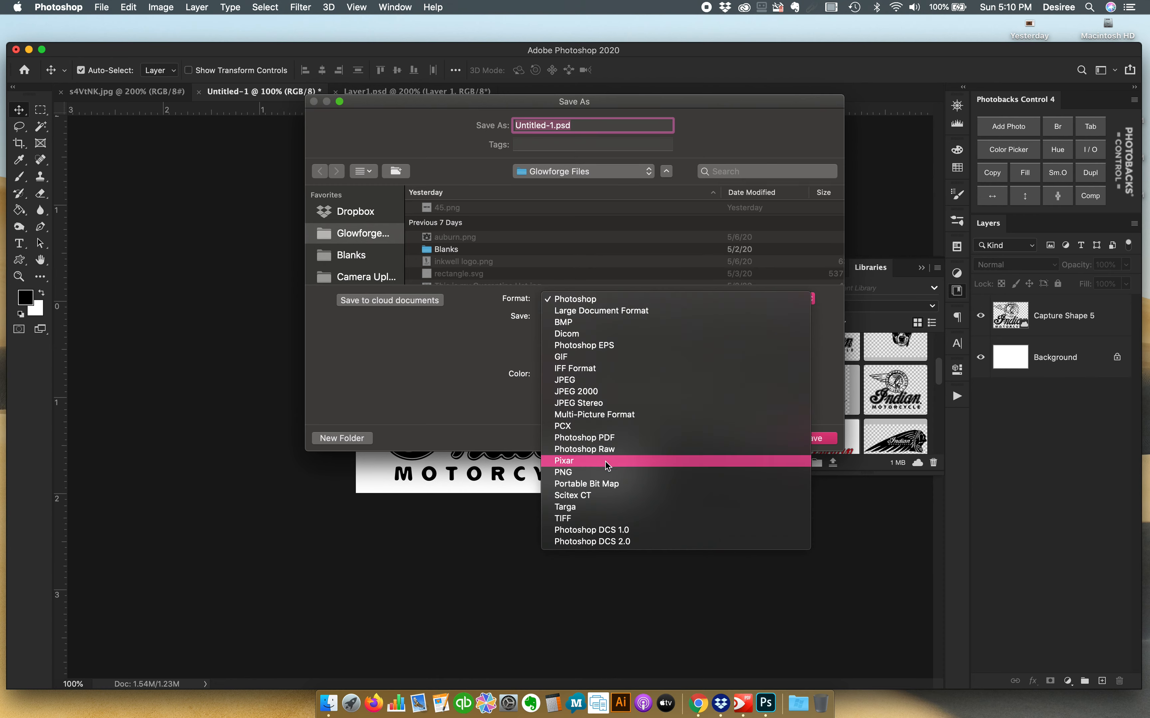
pyautogui.click(604, 473)
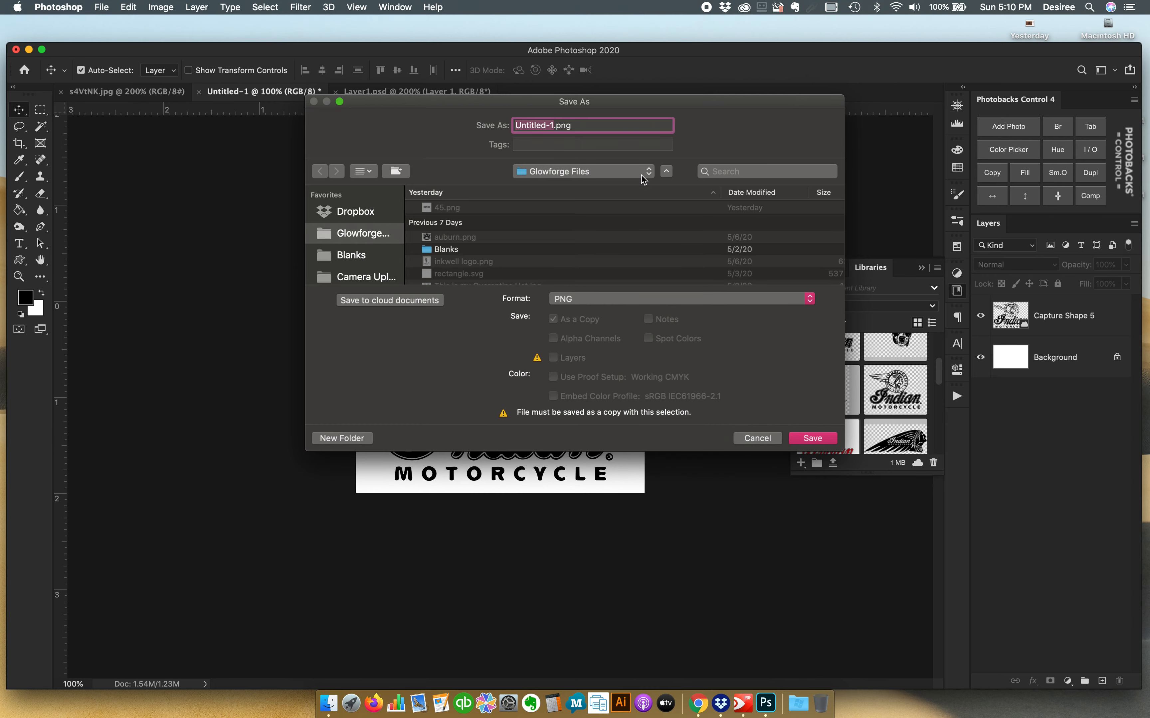
pyautogui.write('indian')
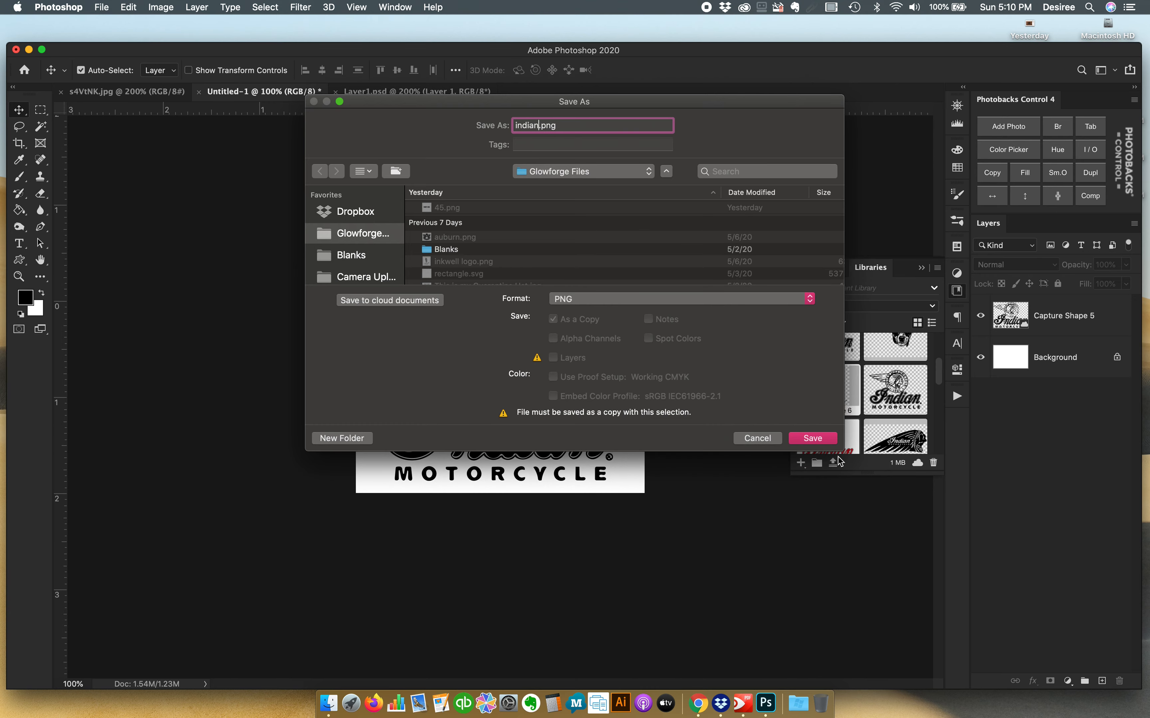
pyautogui.click(813, 438)
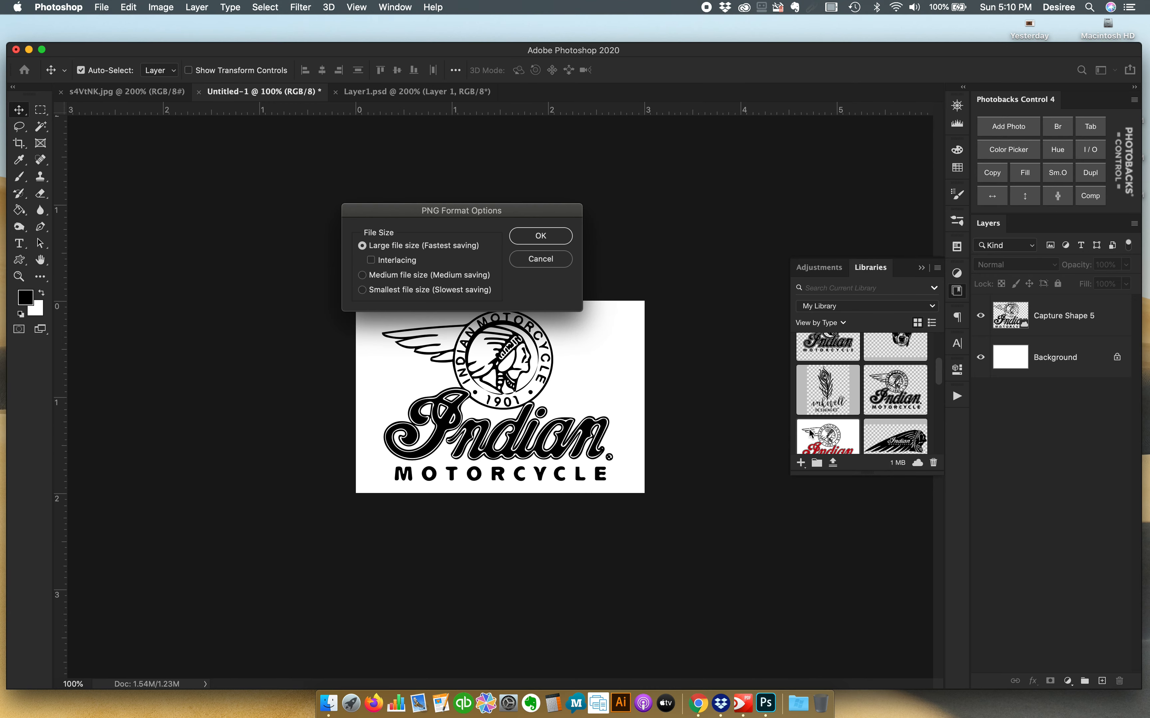
pyautogui.click(556, 241)
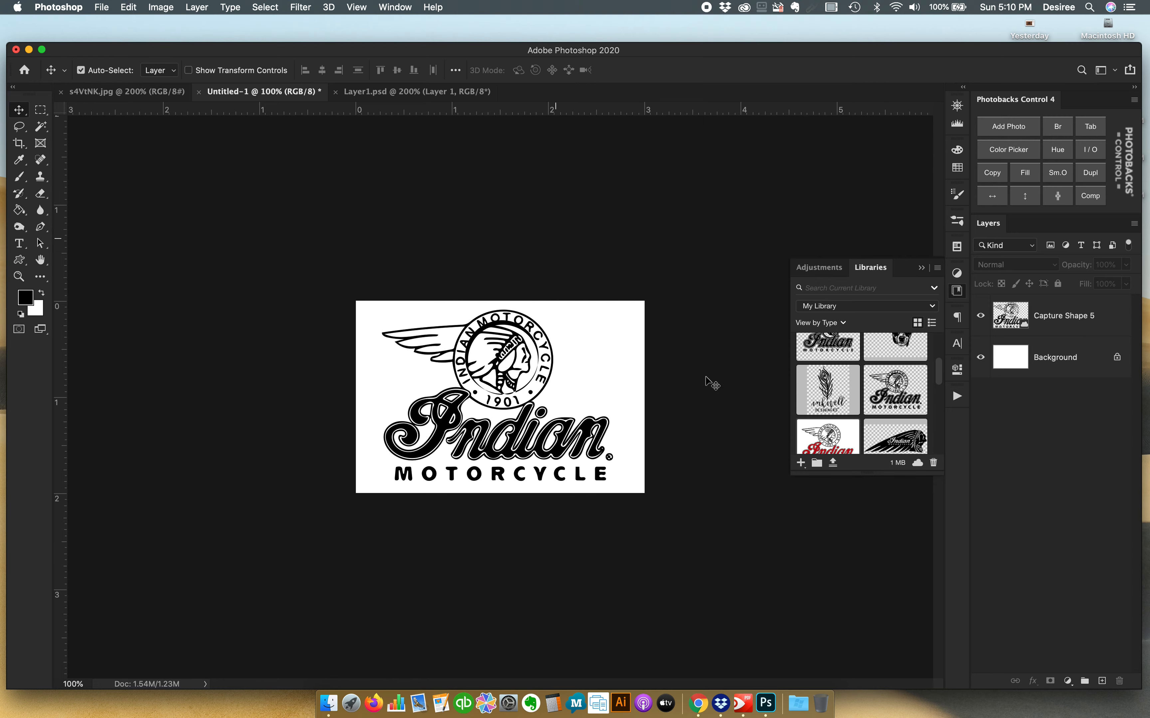
# - Switch to Firefox and open the Glowforge web app at app.glowforge.com
pyautogui.click(376, 701)
pyautogui.write('a')
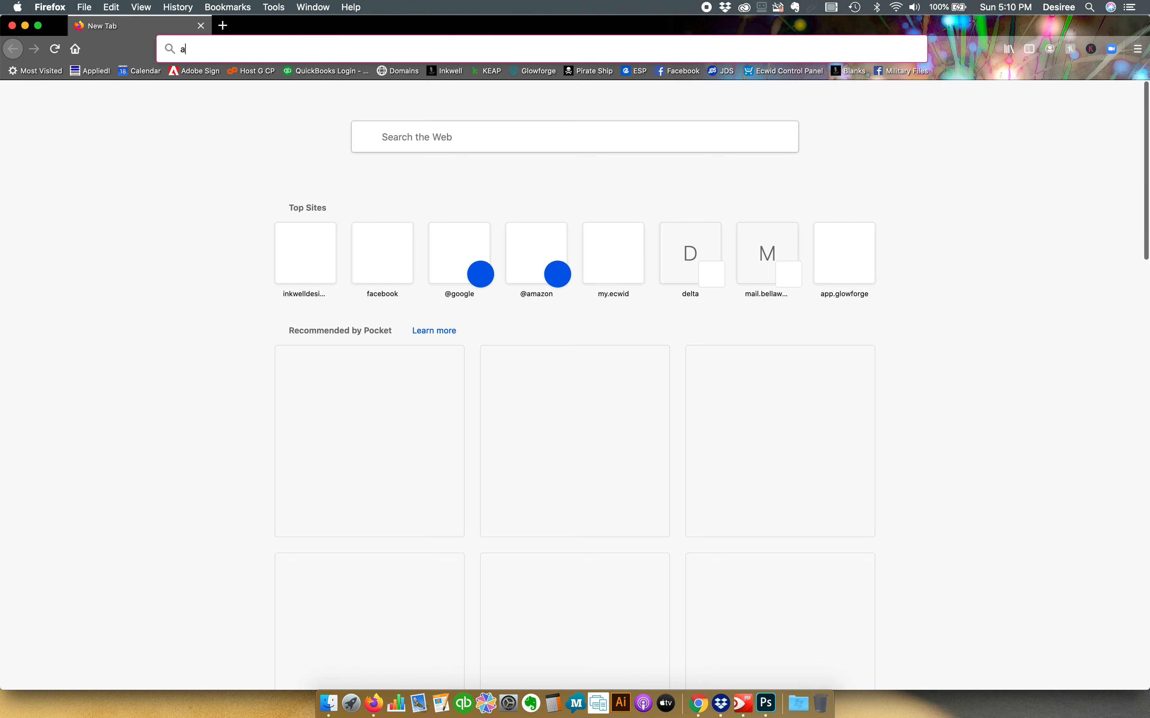
pyautogui.click(547, 123)
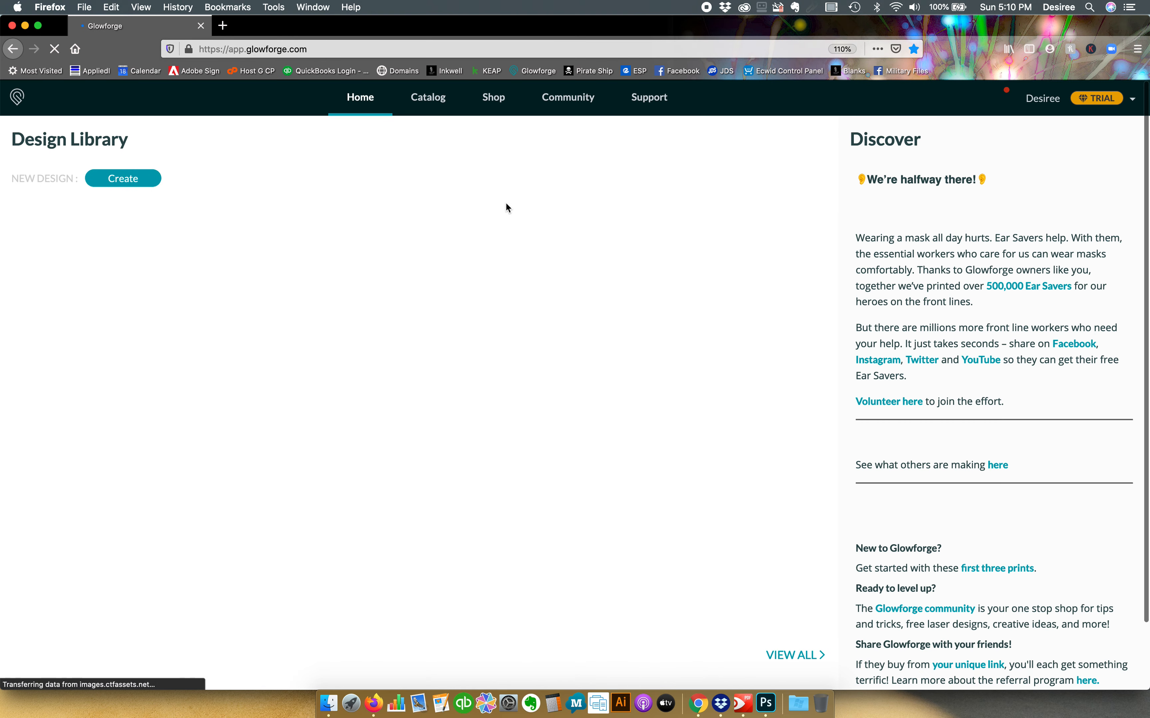
# - Create a new Glowforge design by uploading indian.png from the Glowforge Files folder, and enter the browser's master password
pyautogui.click(137, 180)
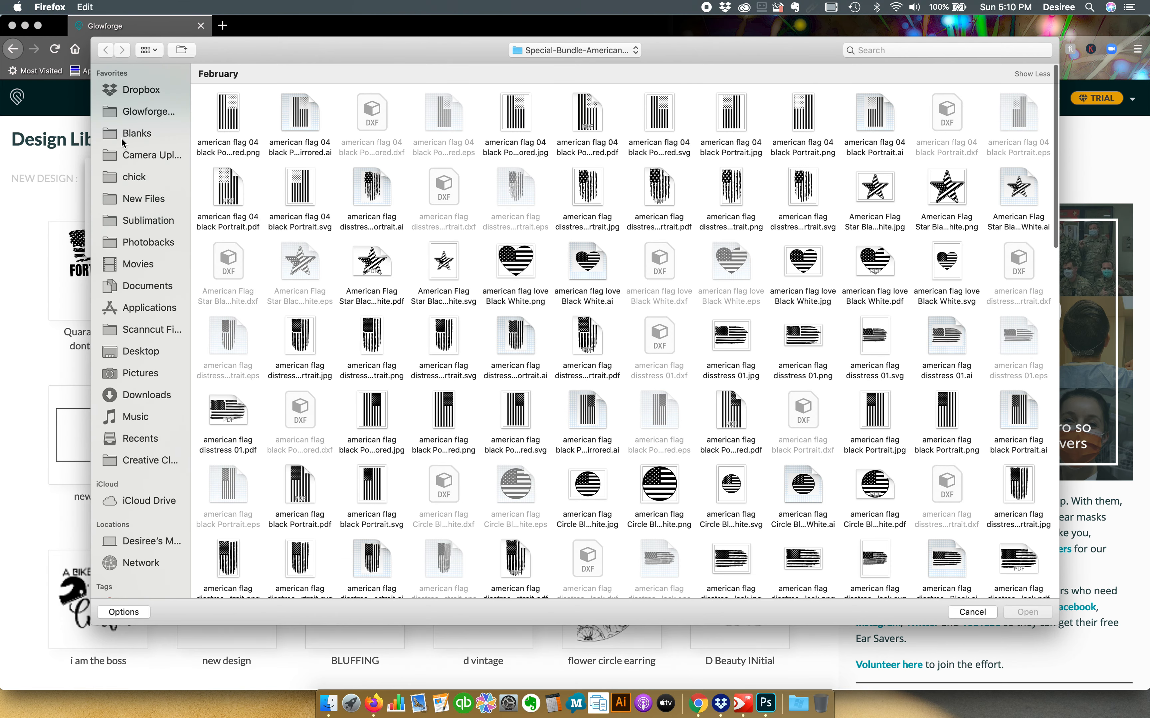
pyautogui.click(149, 112)
pyautogui.click(225, 118)
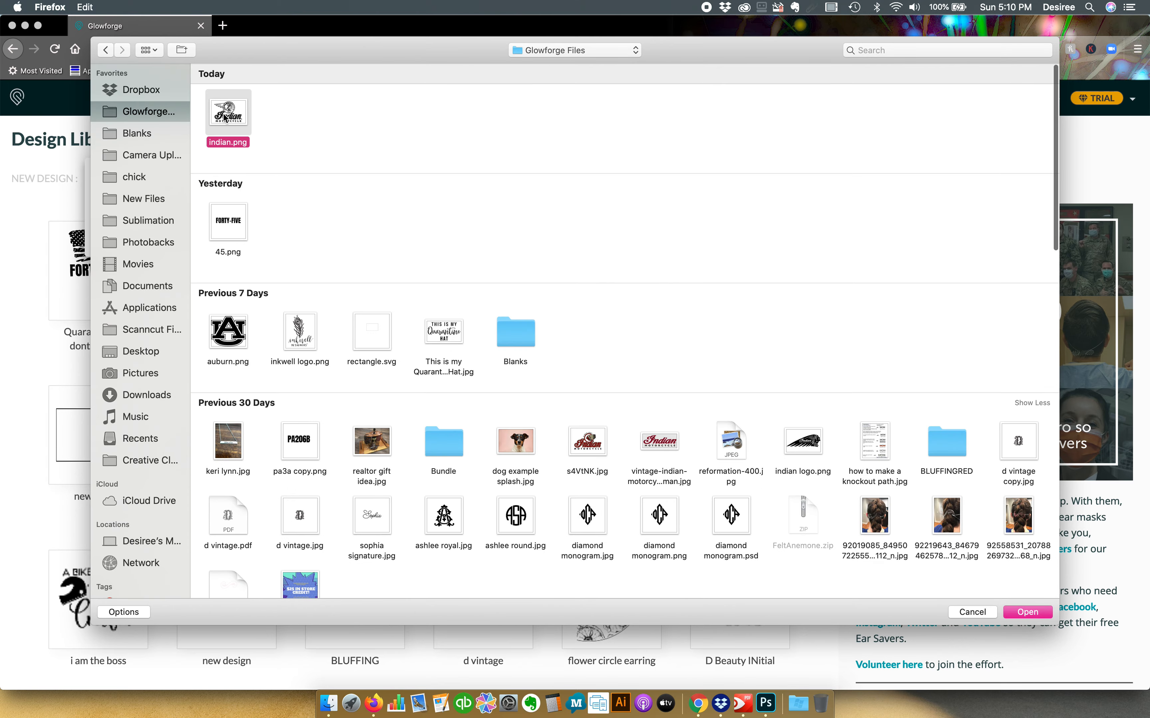
pyautogui.doubleClick(225, 118)
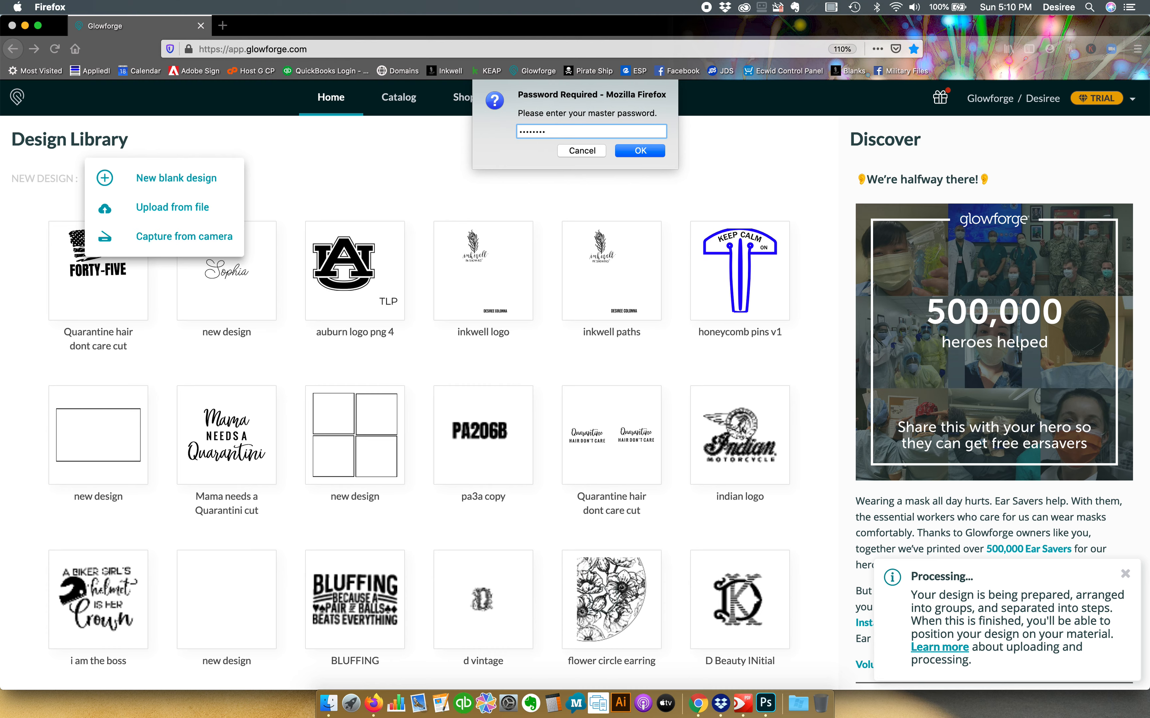
pyautogui.press('Return')
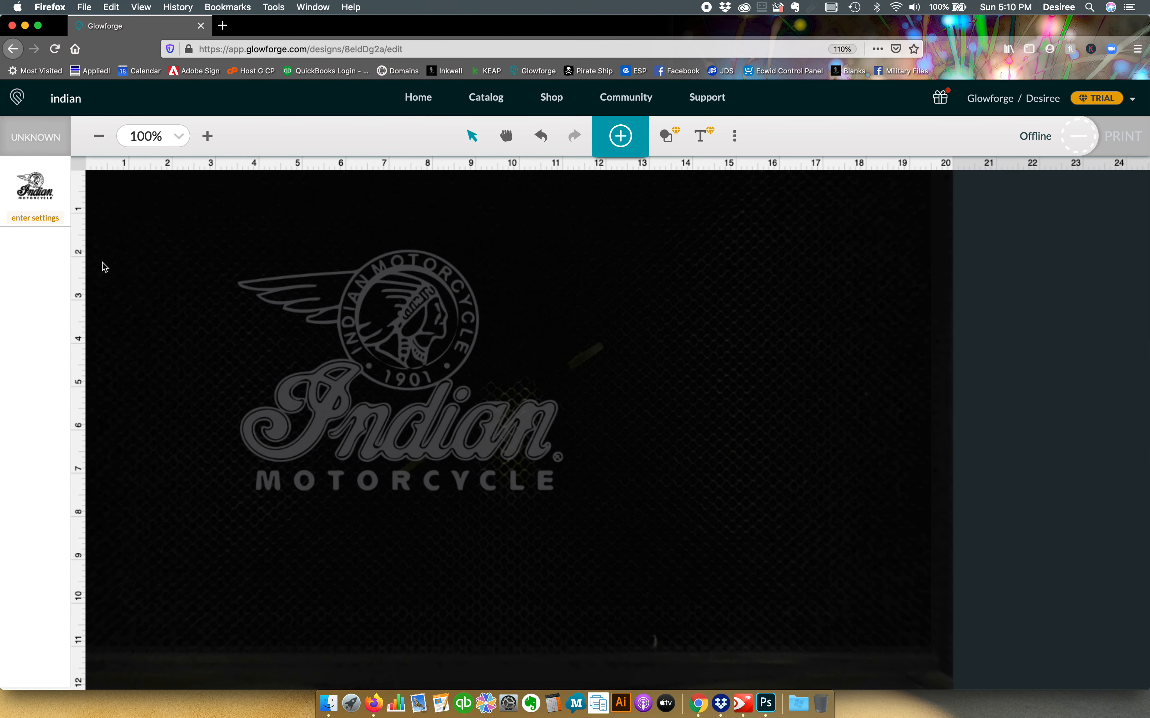
# - Assign the custom JDS Leatherette Patch engrave setting to the Indian logo artwork
pyautogui.click(46, 219)
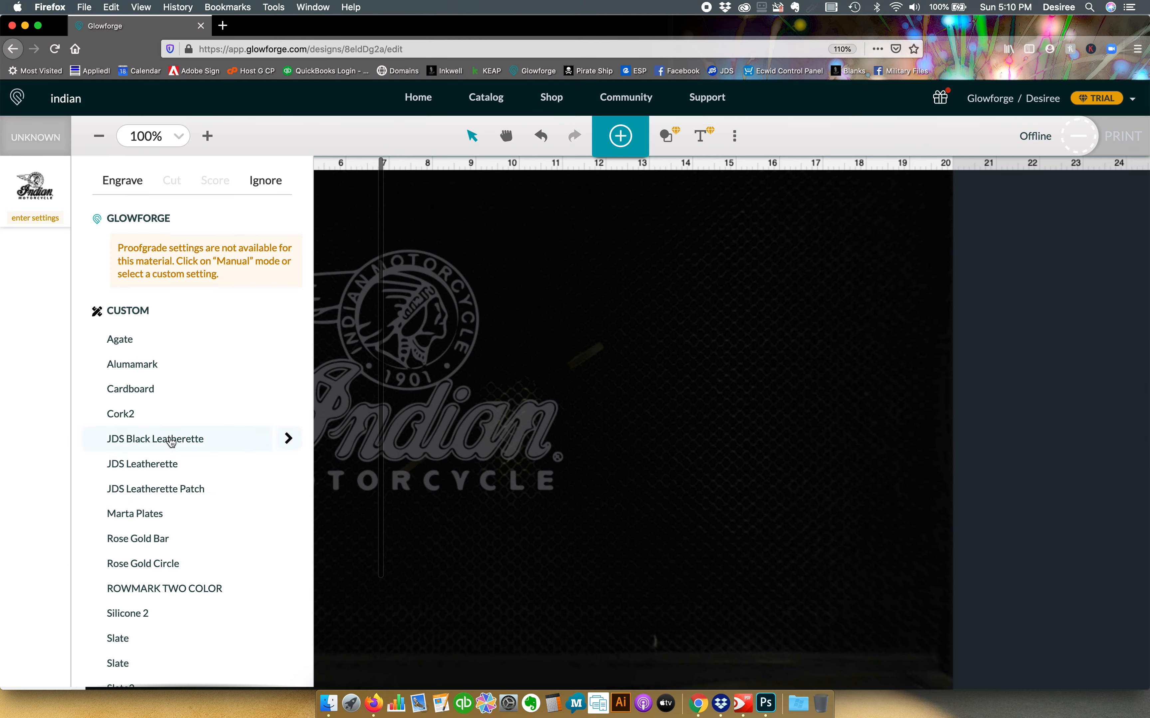
pyautogui.click(172, 489)
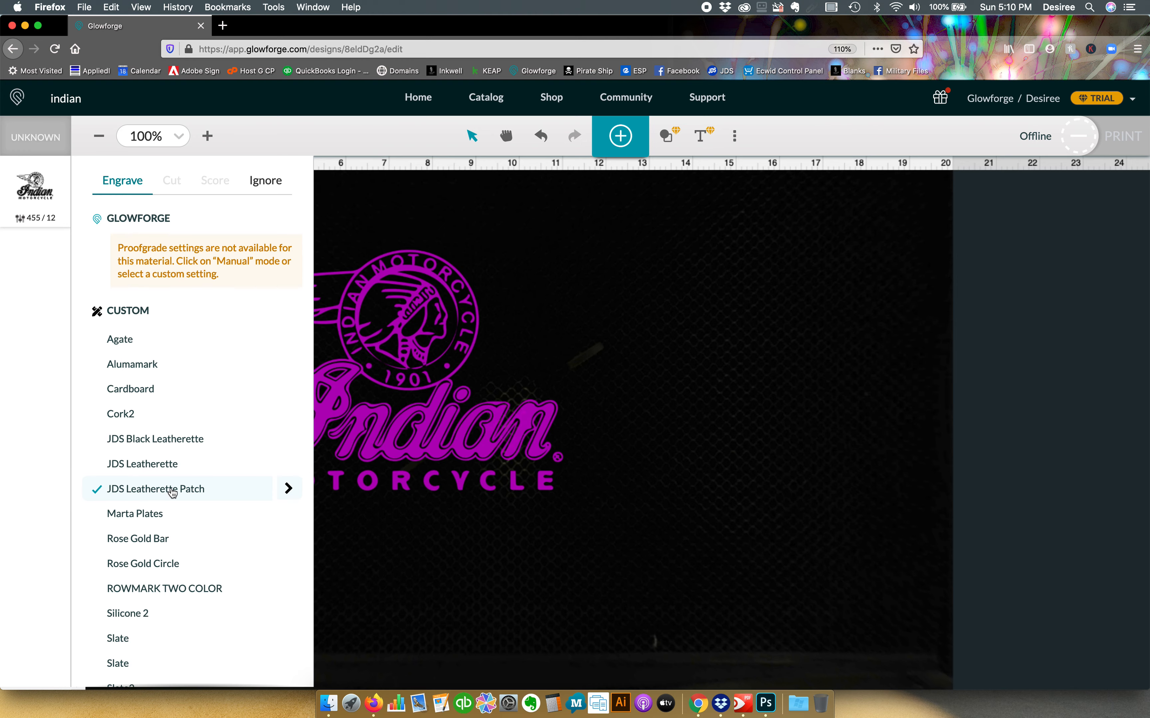
pyautogui.click(380, 541)
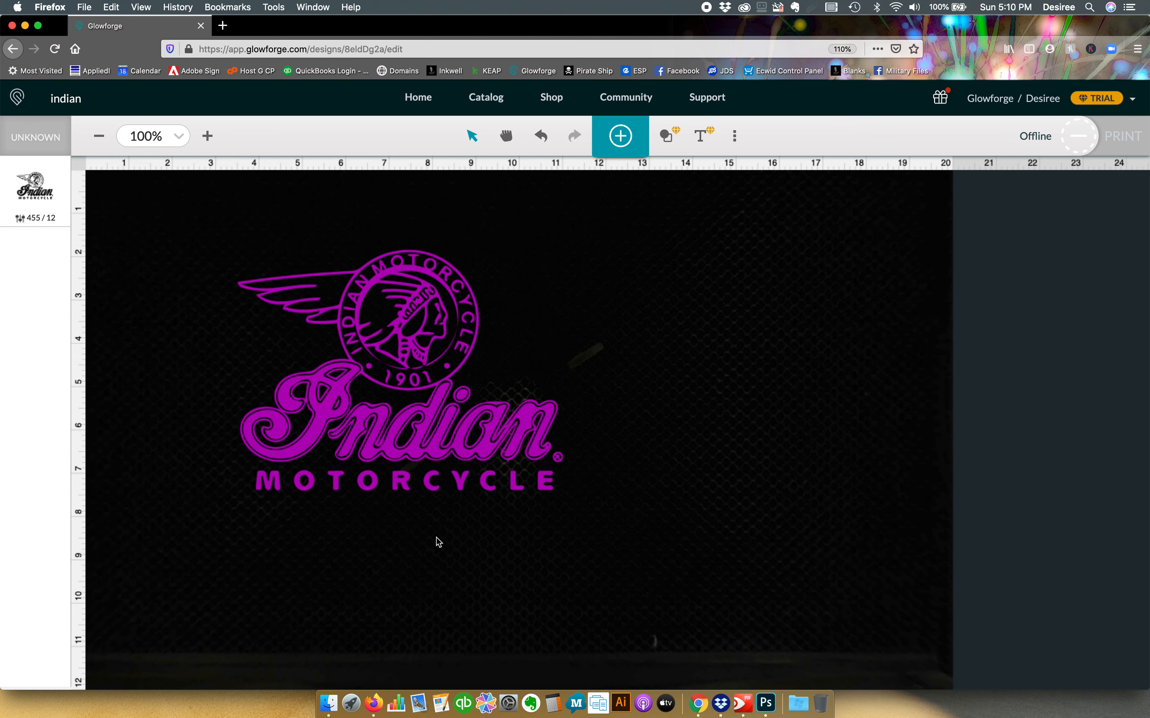